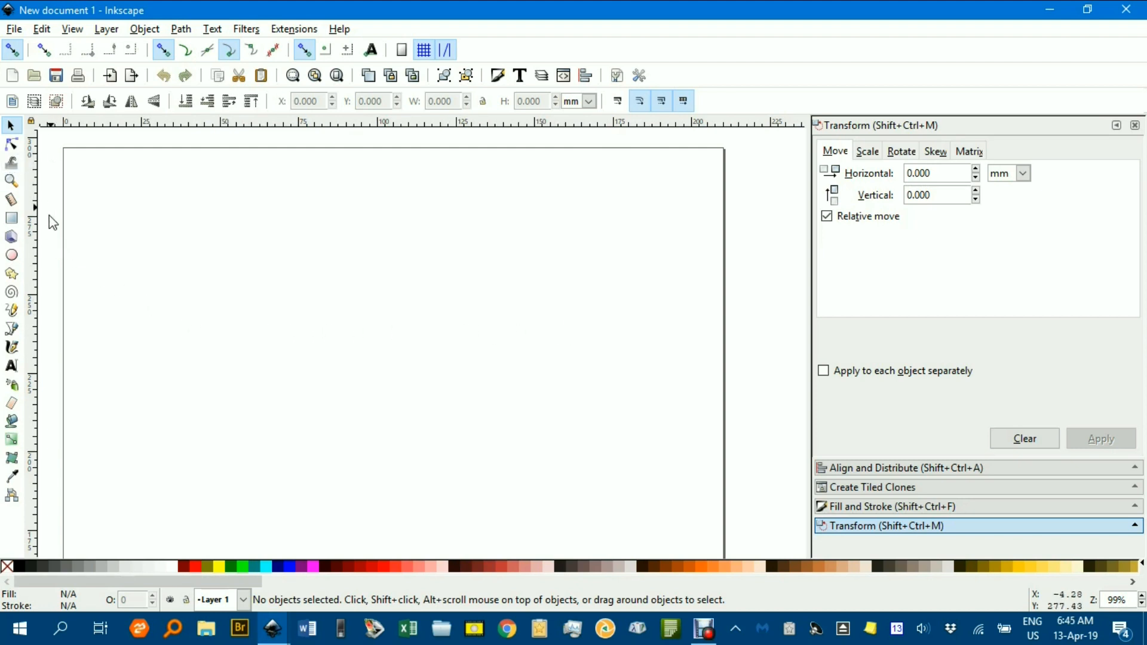
Draw a horizontal straight line about 95 mm long across the middle of the page with the Bezier tool.
click(12, 329)
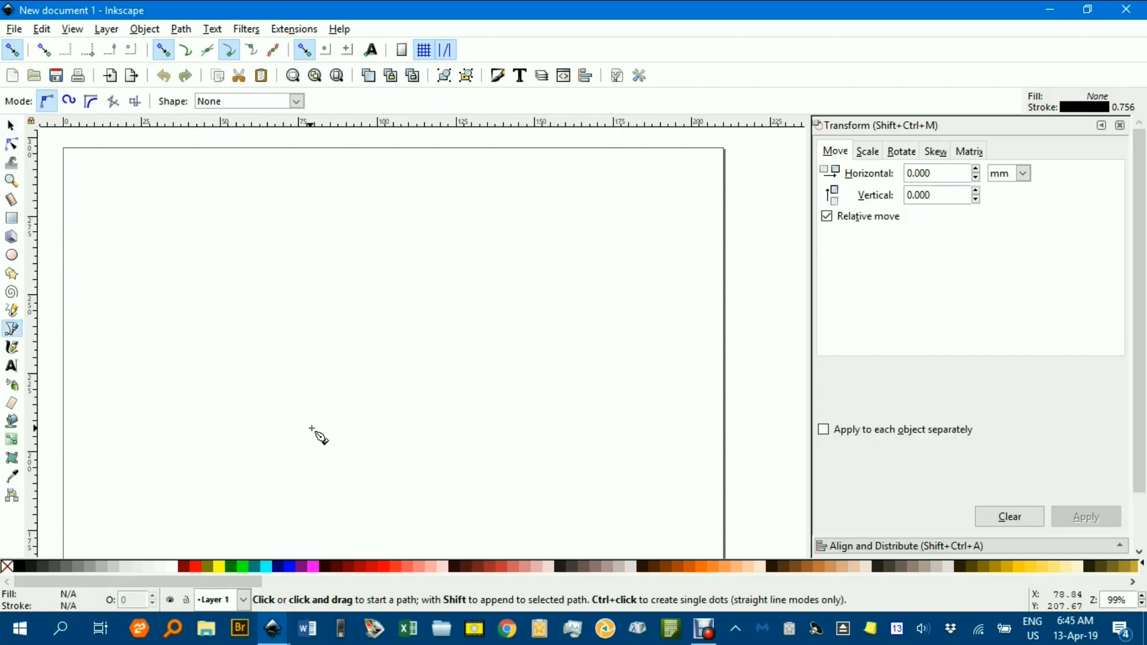
click(253, 421)
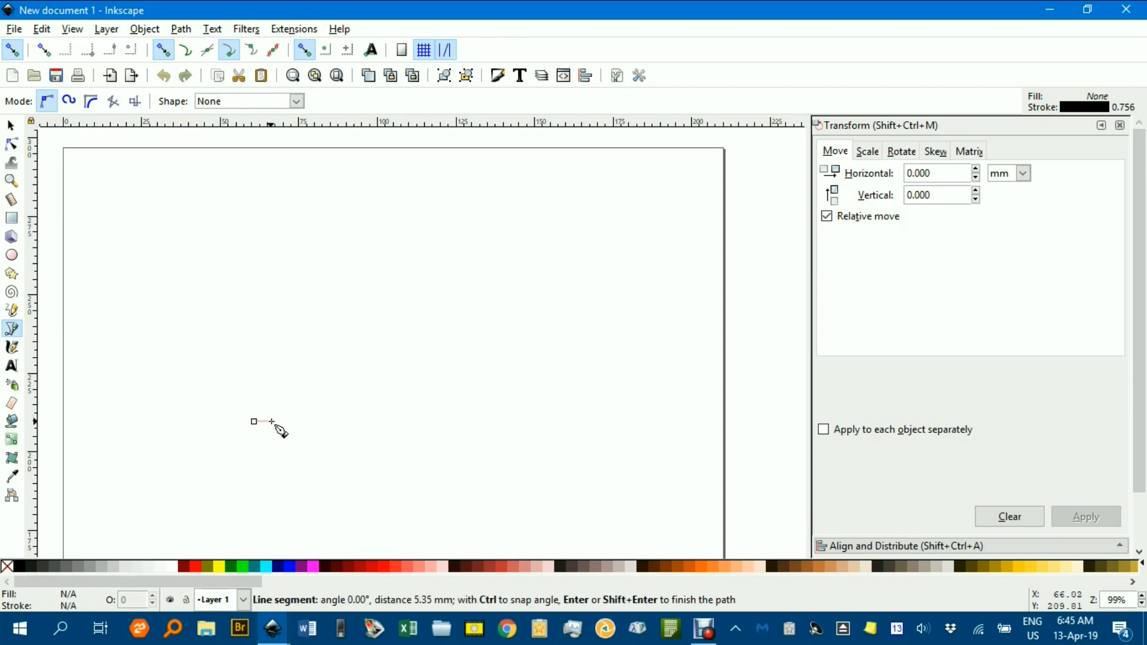
click(551, 426)
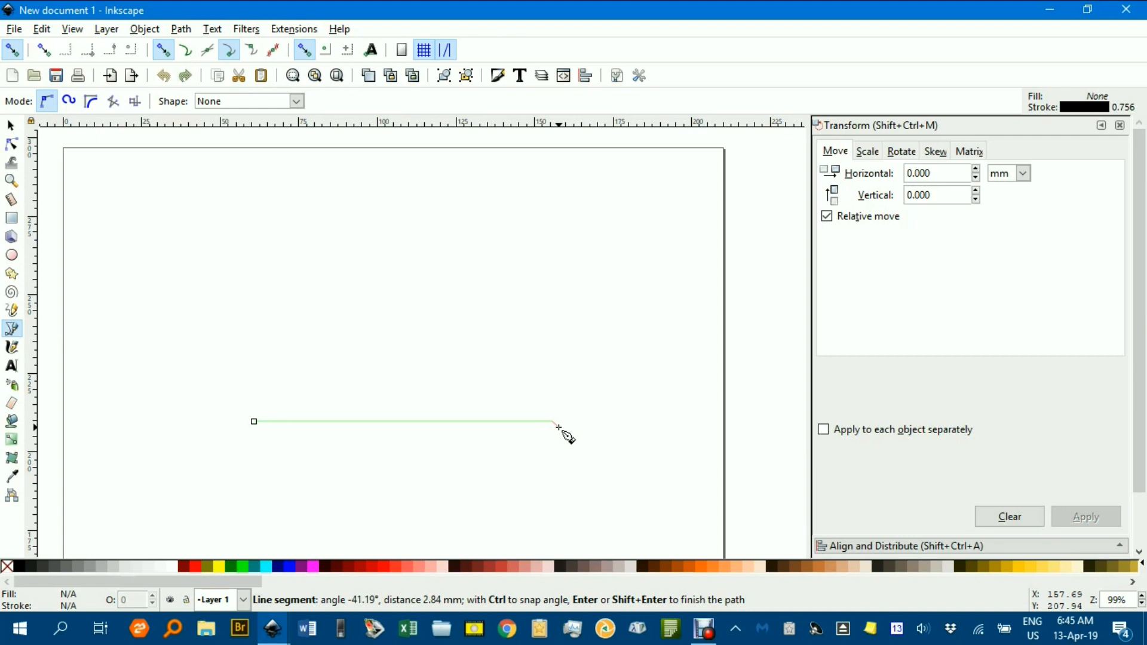
key(Return)
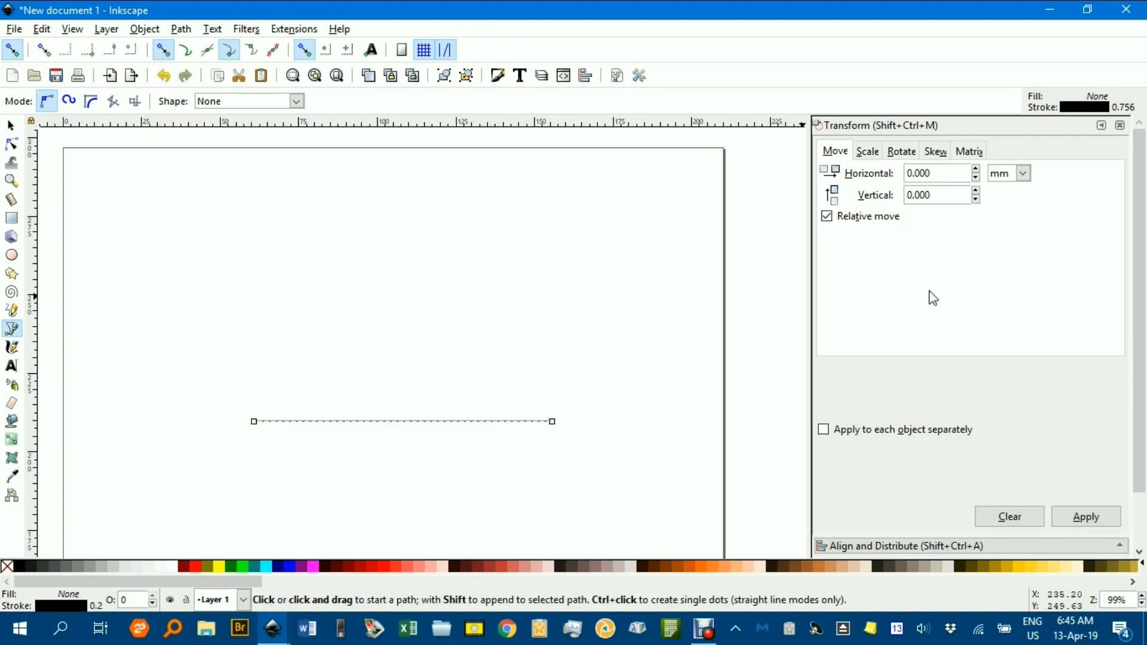
Set the line's stroke width to 0.5 mm and give its end an arrowhead marker.
key(ctrl+shift+f)
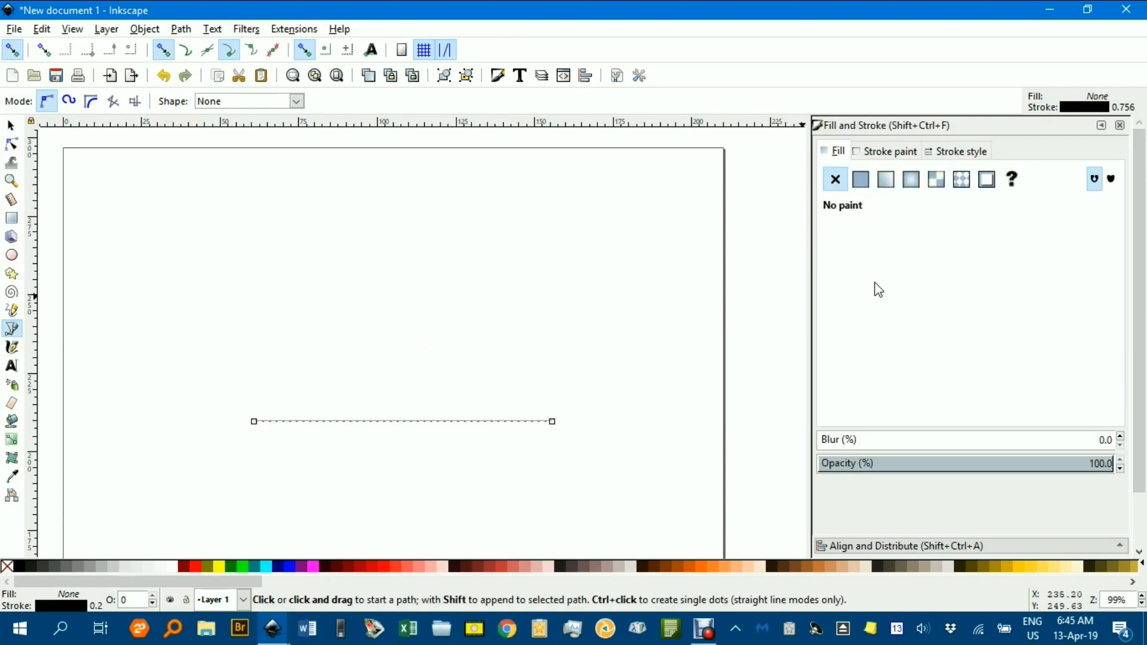
click(968, 153)
click(973, 174)
click(973, 174)
click(973, 175)
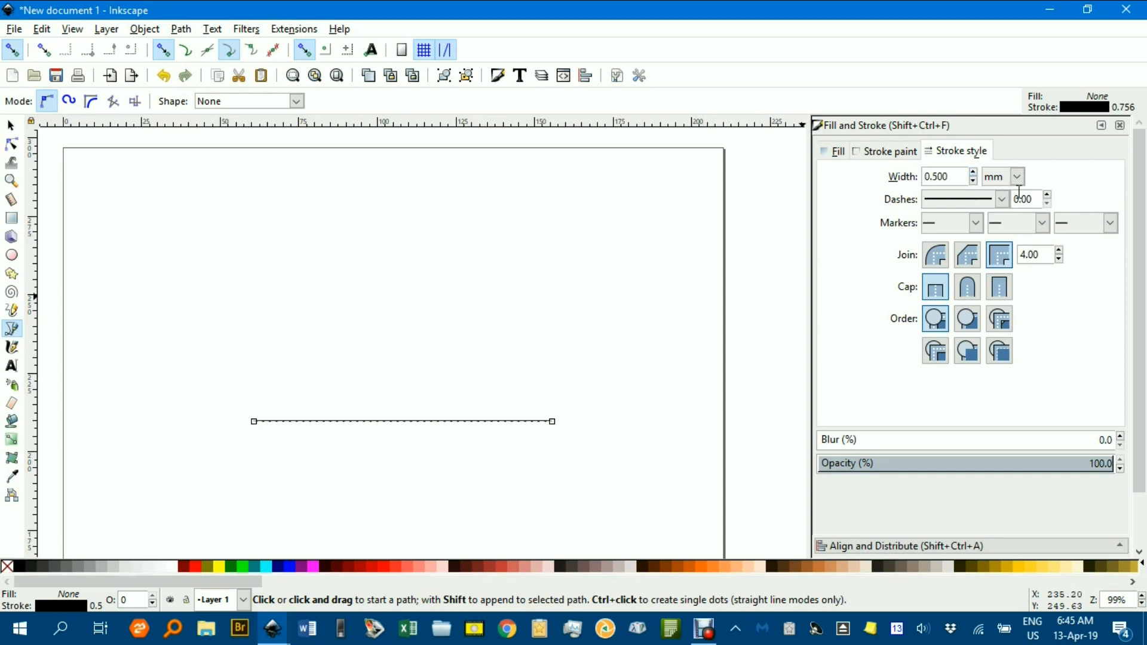
click(1110, 223)
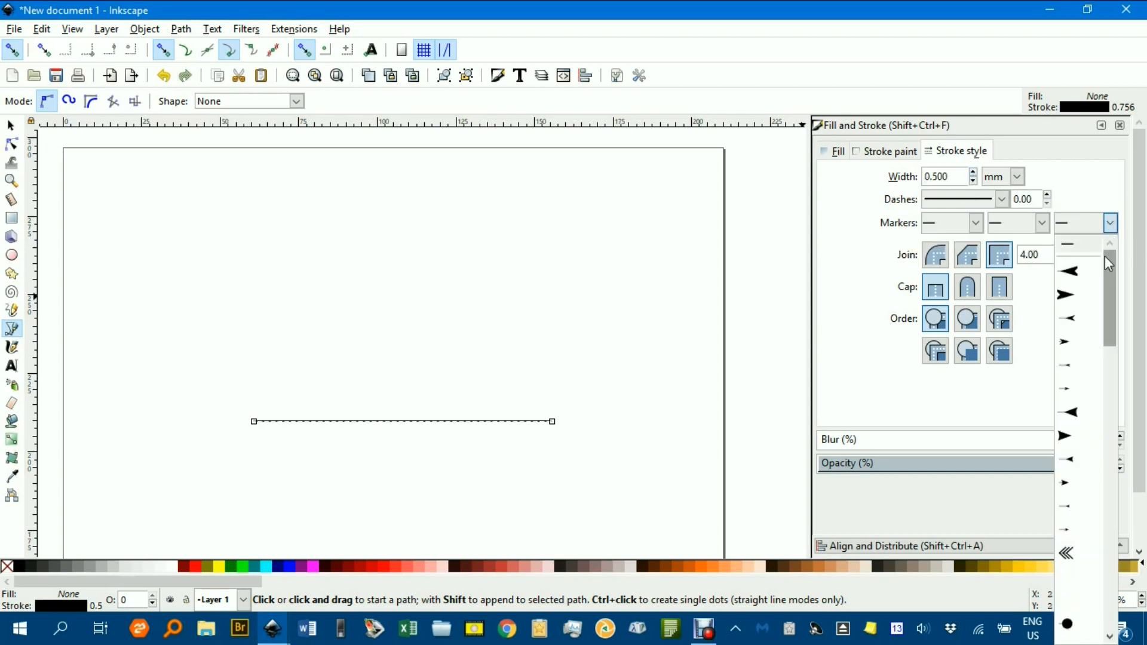
click(1077, 345)
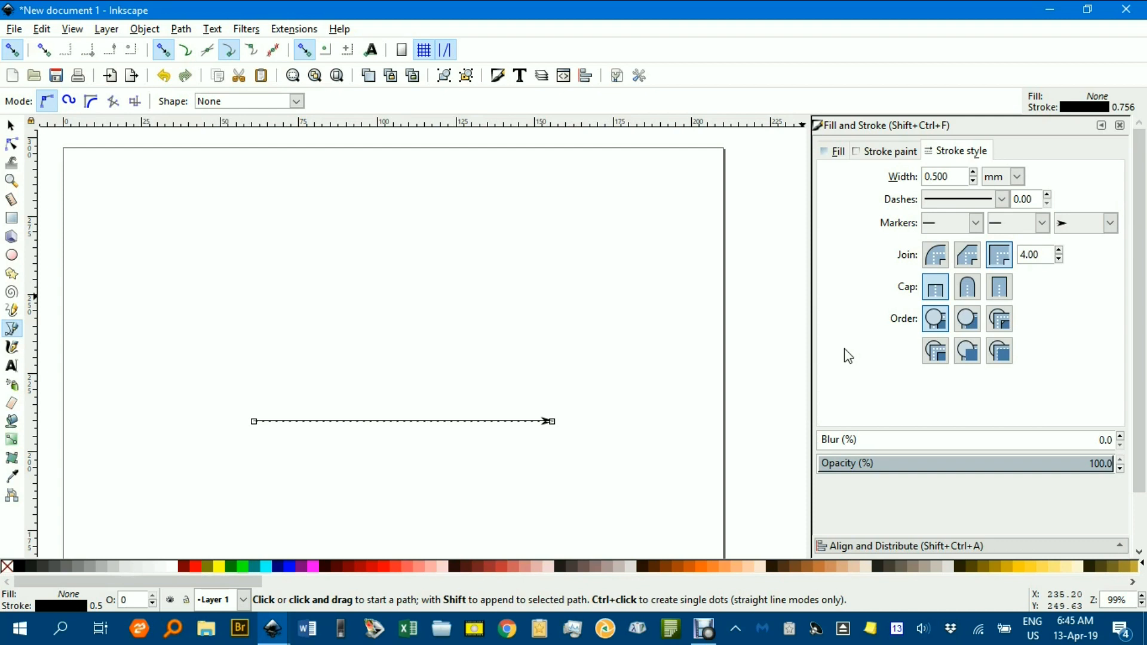
click(11, 125)
click(256, 206)
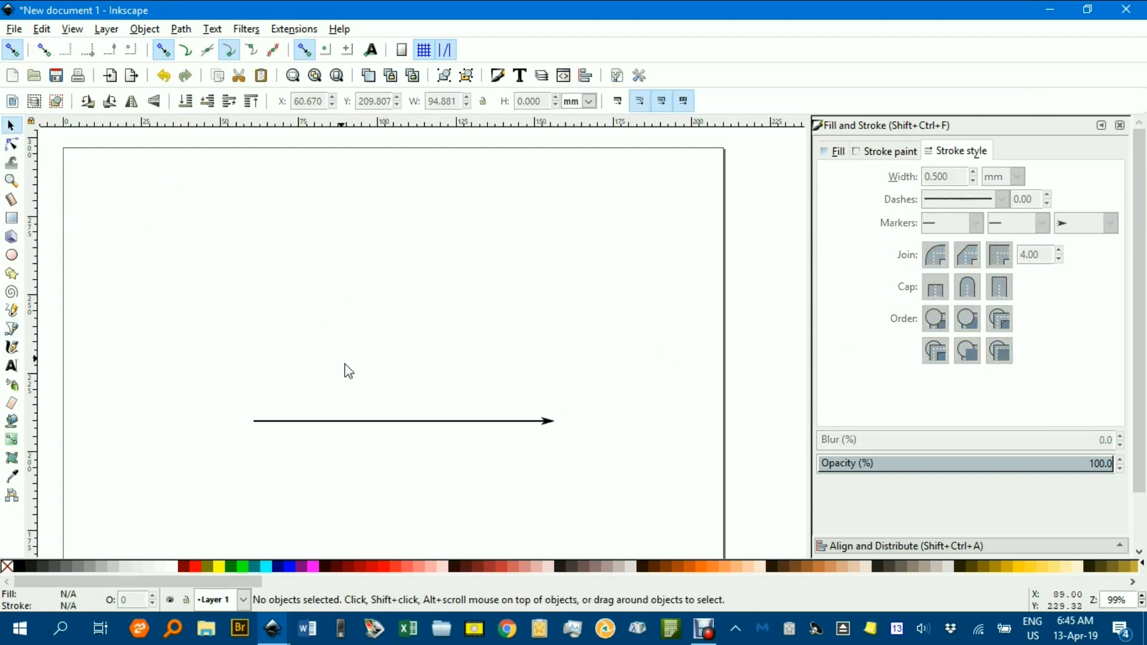
Duplicate the horizontal arrow and rotate one copy 90° counter-clockwise to make a vertical arrow pointing up.
click(381, 422)
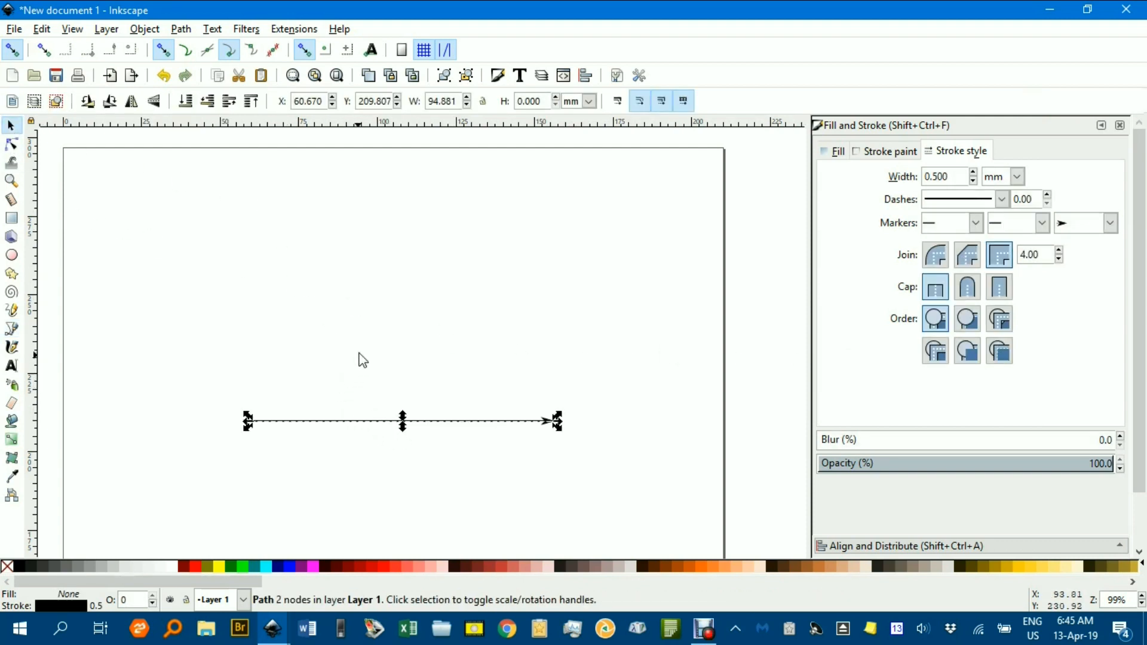
key(ctrl+d)
click(87, 102)
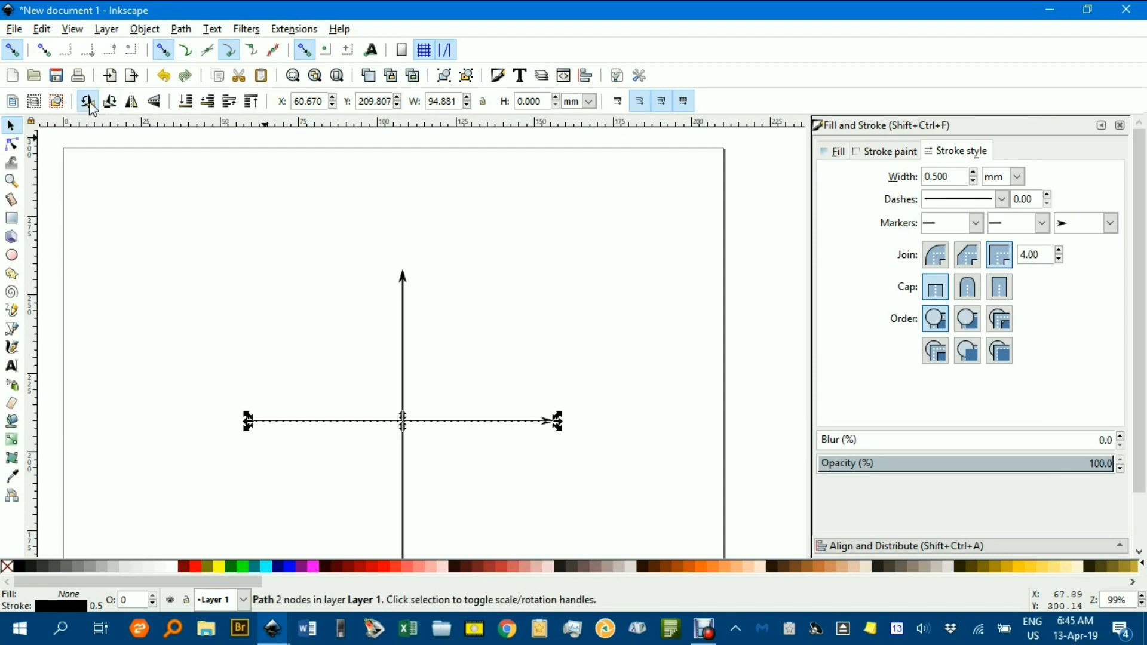
click(494, 285)
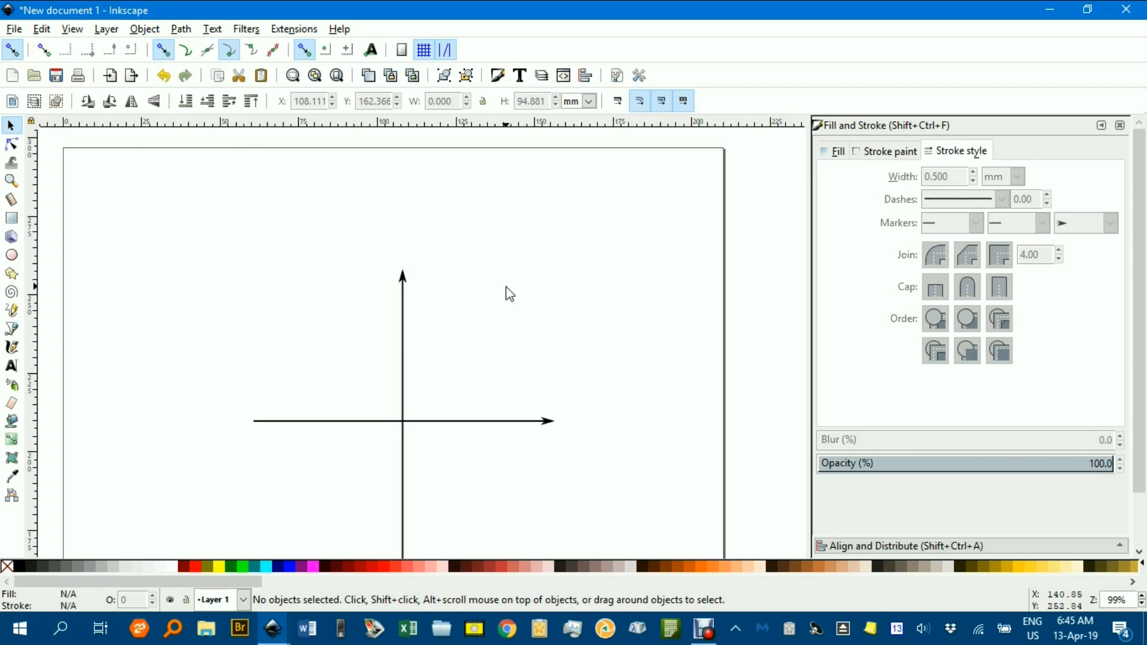
Try moving the horizontal arrow down along the vertical arrow, and return it to the vertical arrow's midpoint.
drag(564, 325, 573, 238)
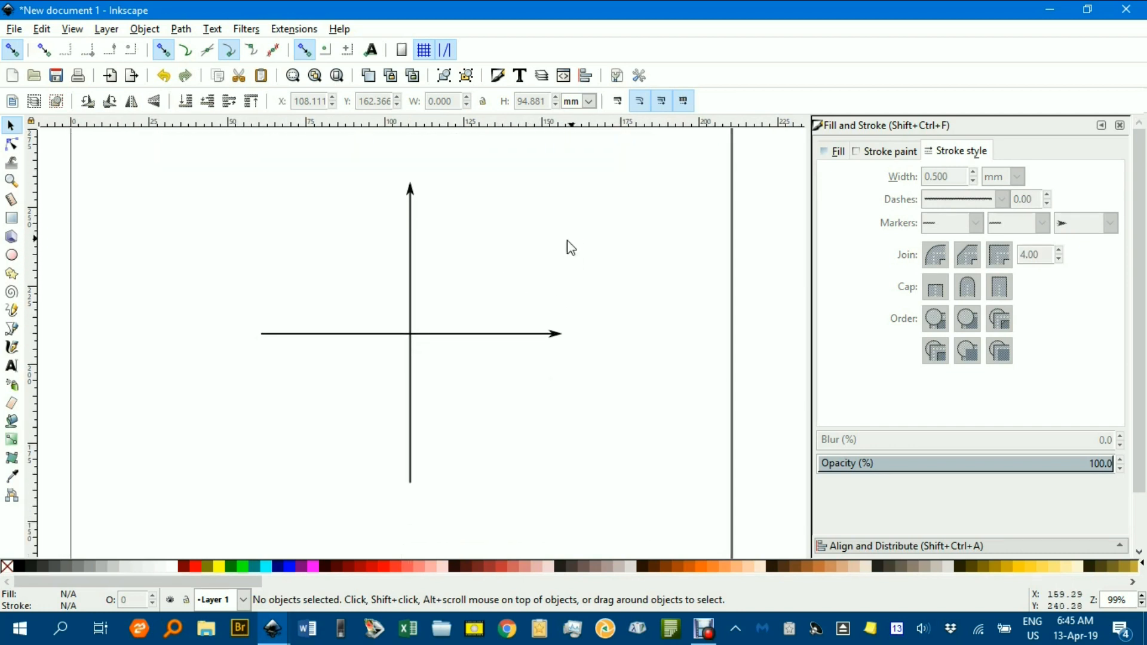
click(502, 335)
drag(501, 335, 513, 428)
click(502, 331)
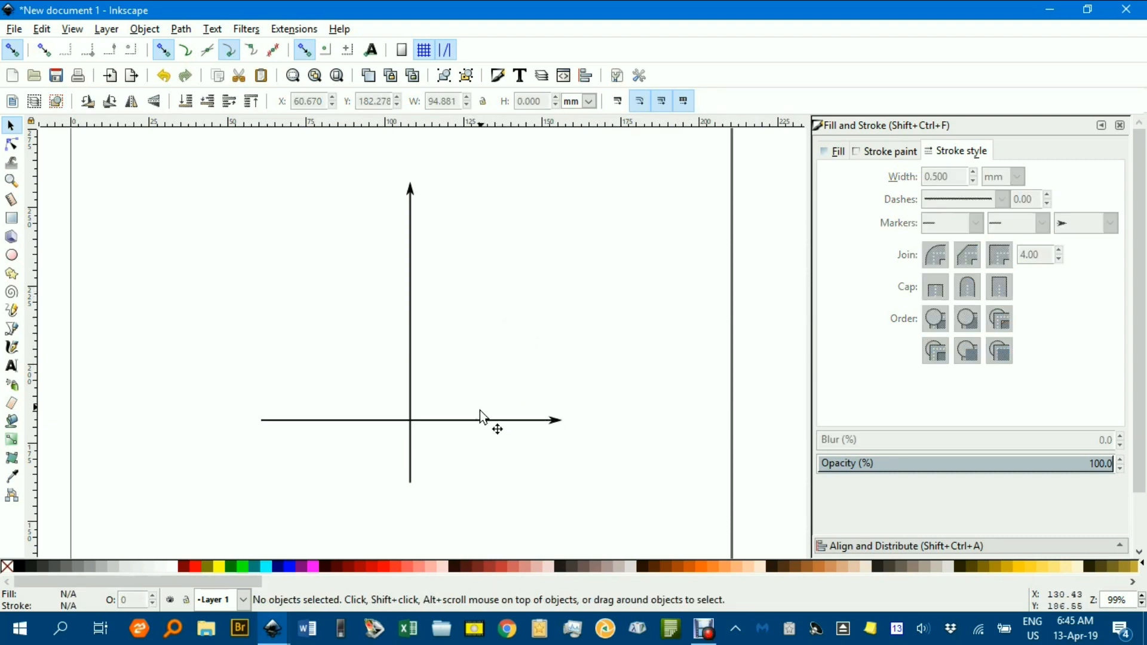
drag(483, 422, 494, 343)
key(ctrl+z)
key(ctrl+shift+z)
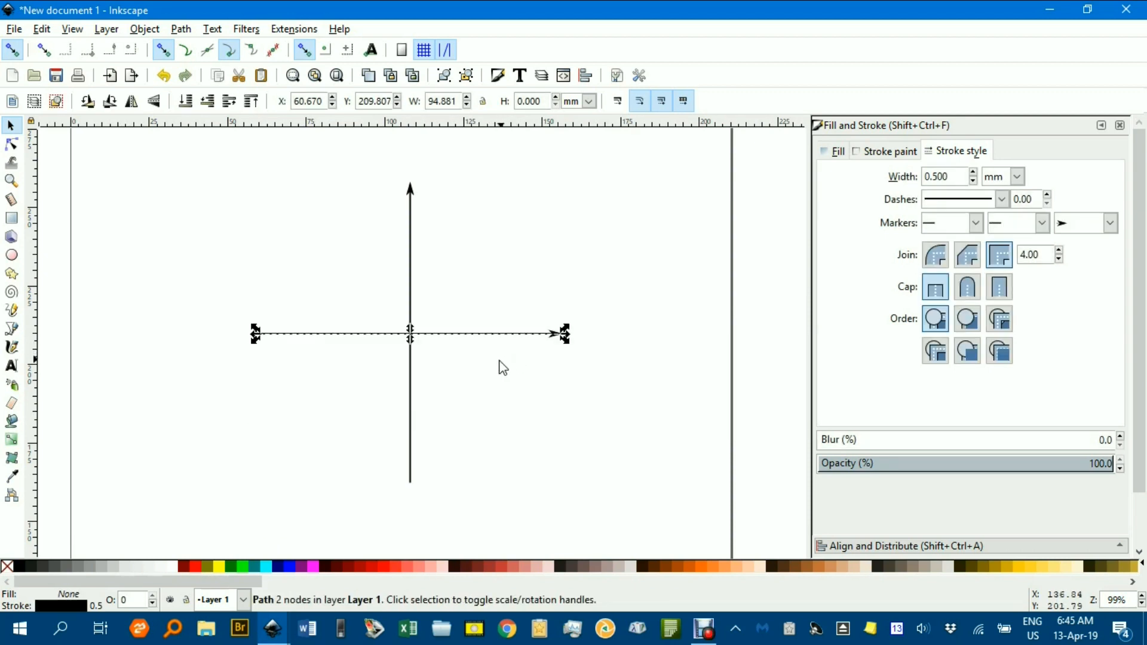
Move the vertical arrow left along the horizontal arrow so it crosses near the horizontal arrow's tail.
click(411, 373)
drag(411, 373, 317, 372)
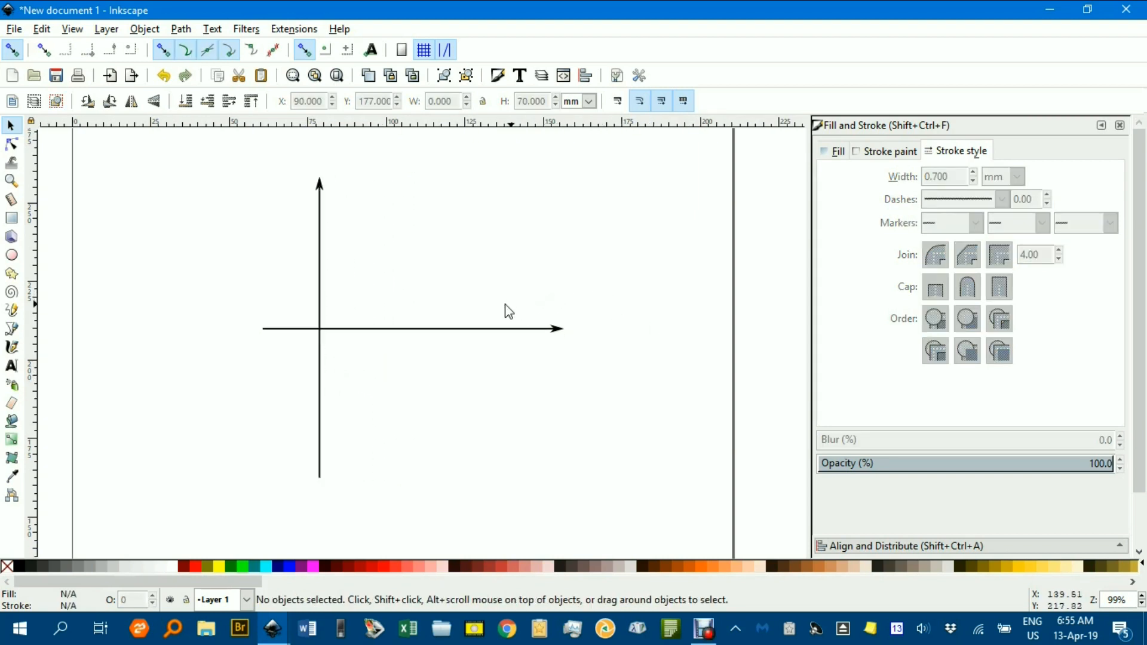
Draw a rectangle about 74 mm wide and 83 mm high in the empty area beyond the page's right edge.
click(12, 219)
drag(366, 263, 144, 243)
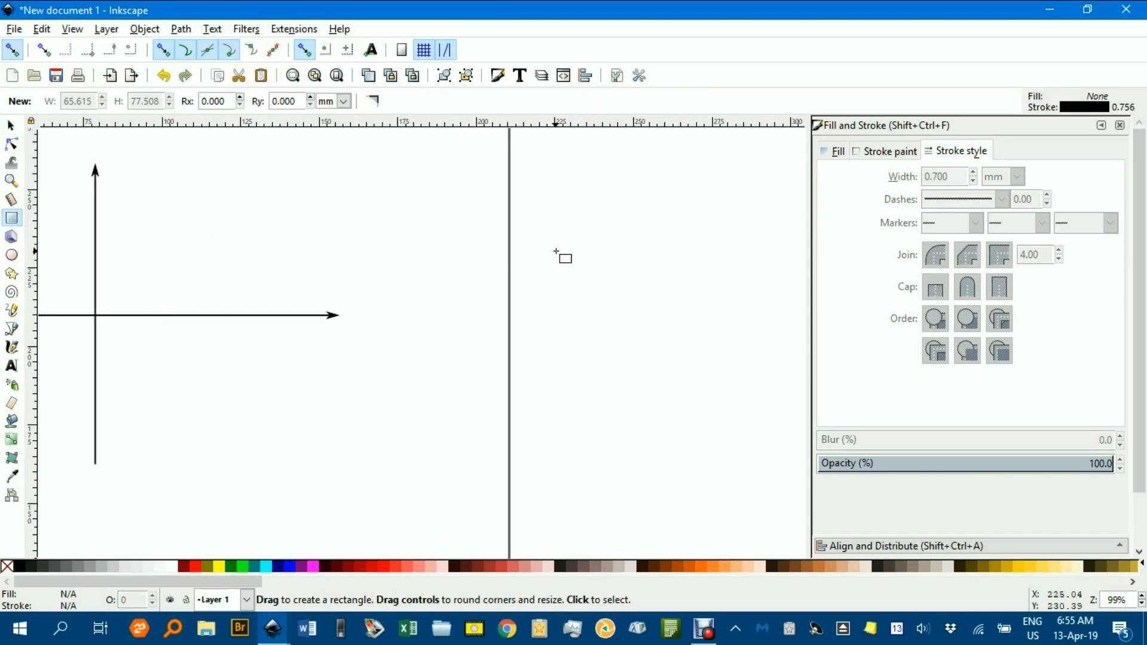
mouse_move(552, 209)
mouse_down()
mouse_move(678, 322)
mouse_move(736, 426)
mouse_move(782, 427)
mouse_move(785, 470)
mouse_up()
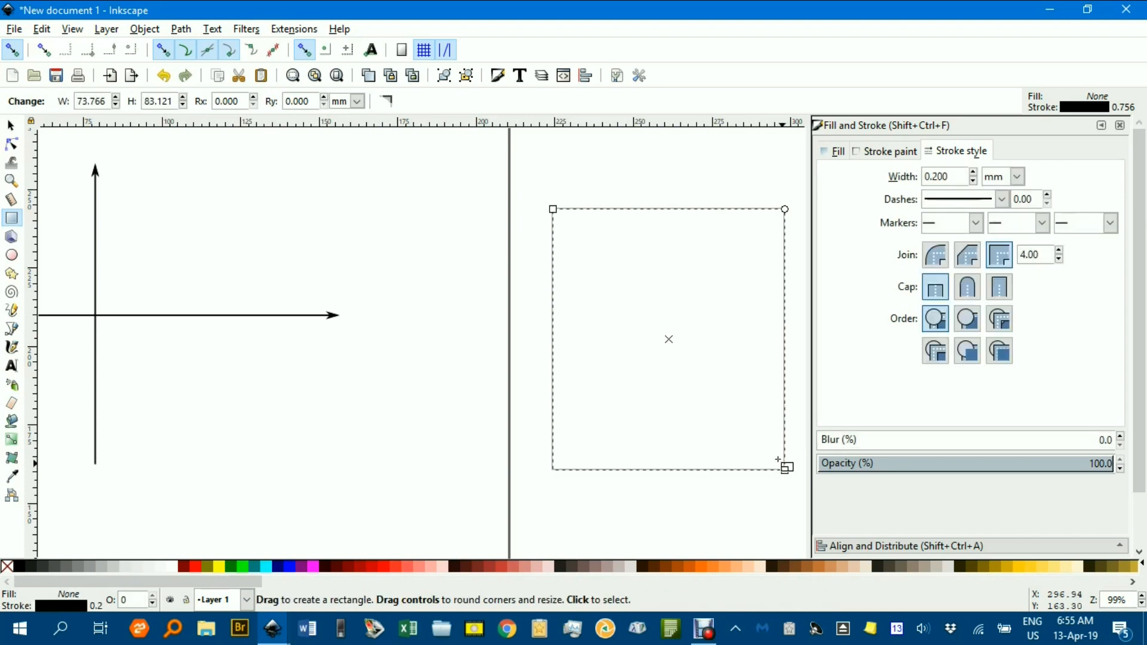
Plot x**2 in the rectangle with the Function Plotter extension, using X and Y ranges of -5 to 5 and 300 samples.
click(285, 29)
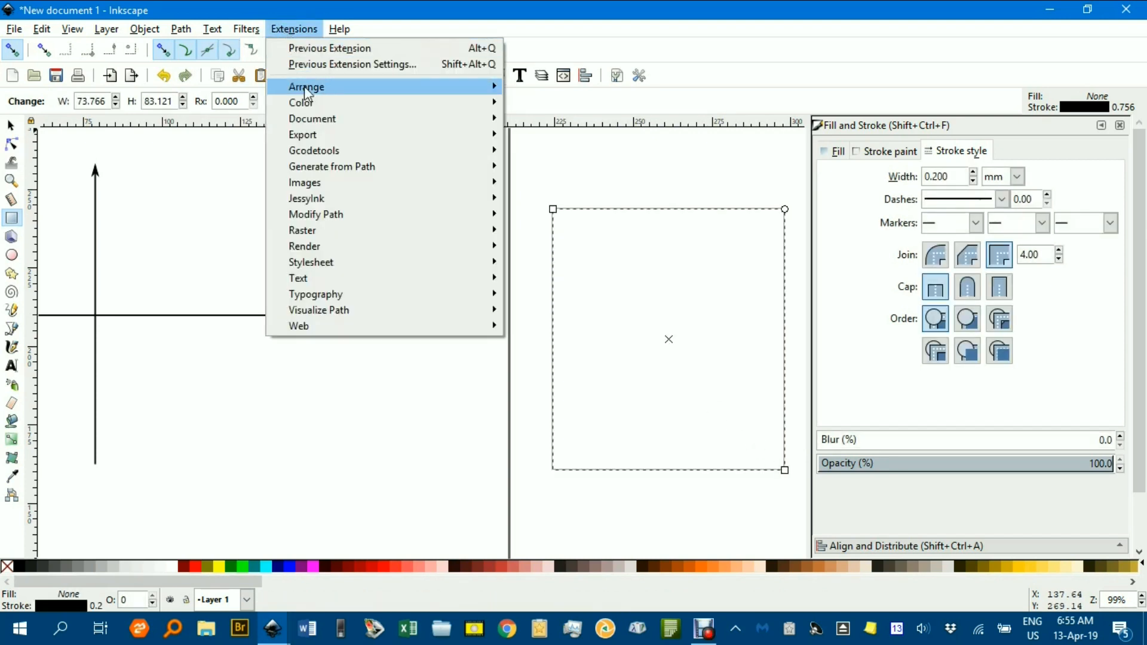
mouse_move(375, 247)
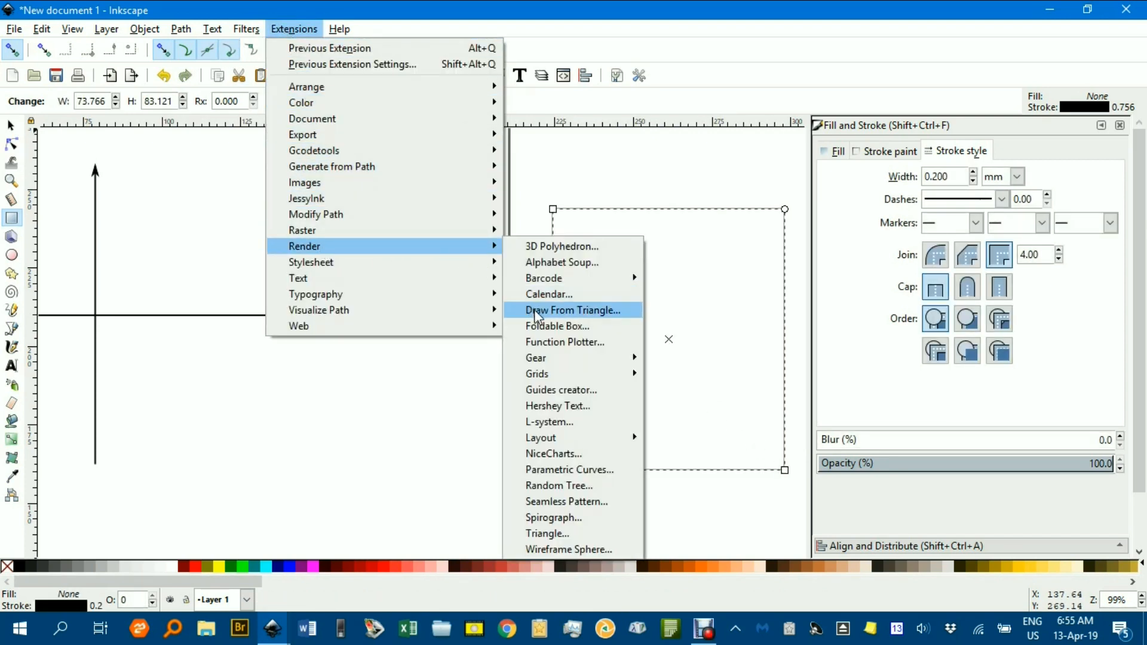
click(550, 341)
click(696, 151)
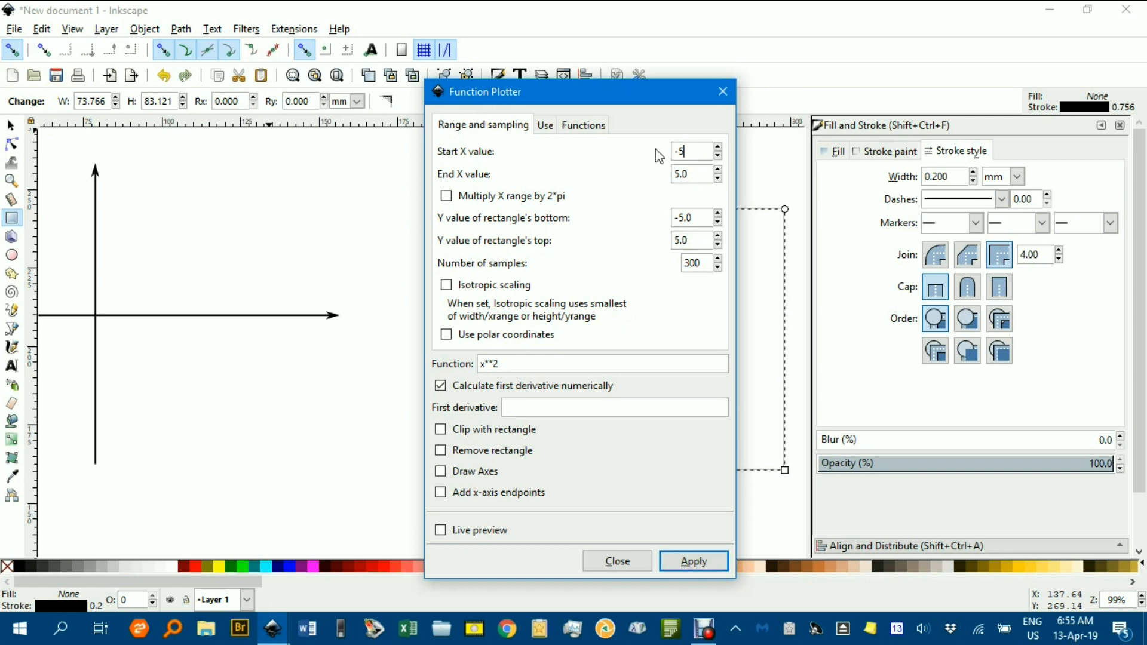
drag(629, 100, 423, 71)
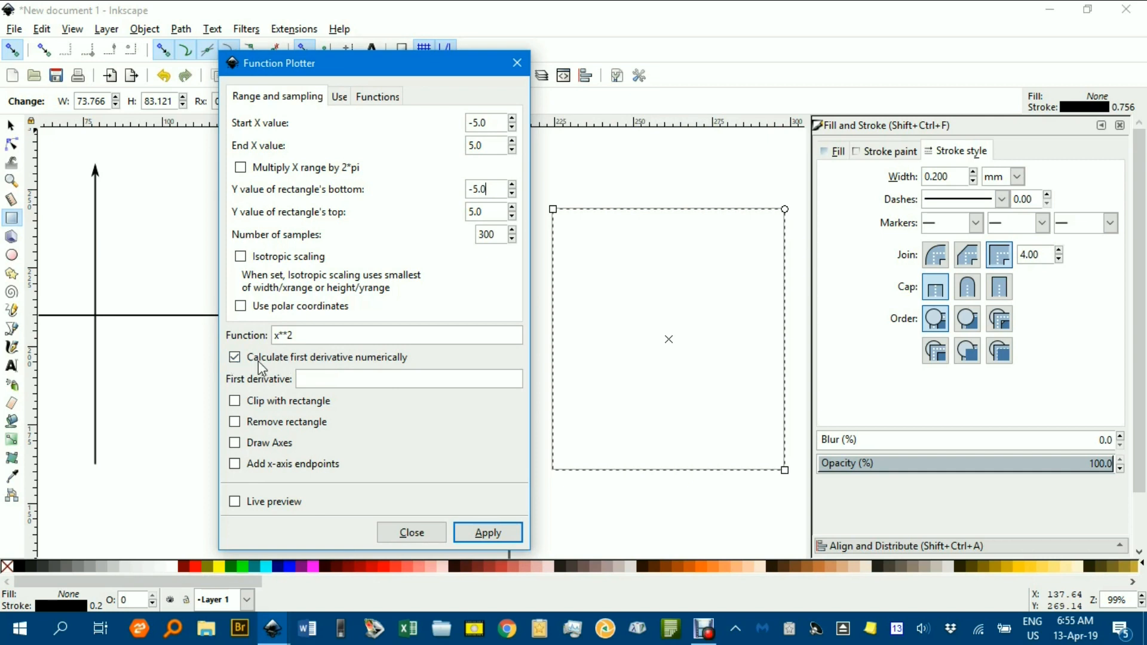
click(235, 502)
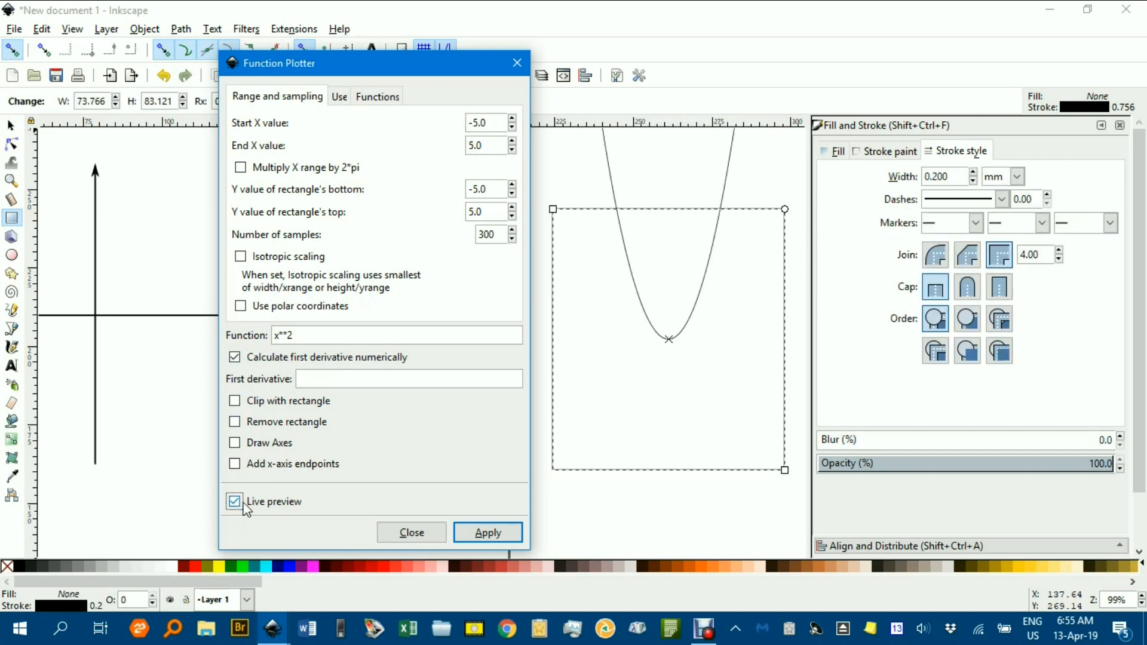
click(496, 536)
click(413, 534)
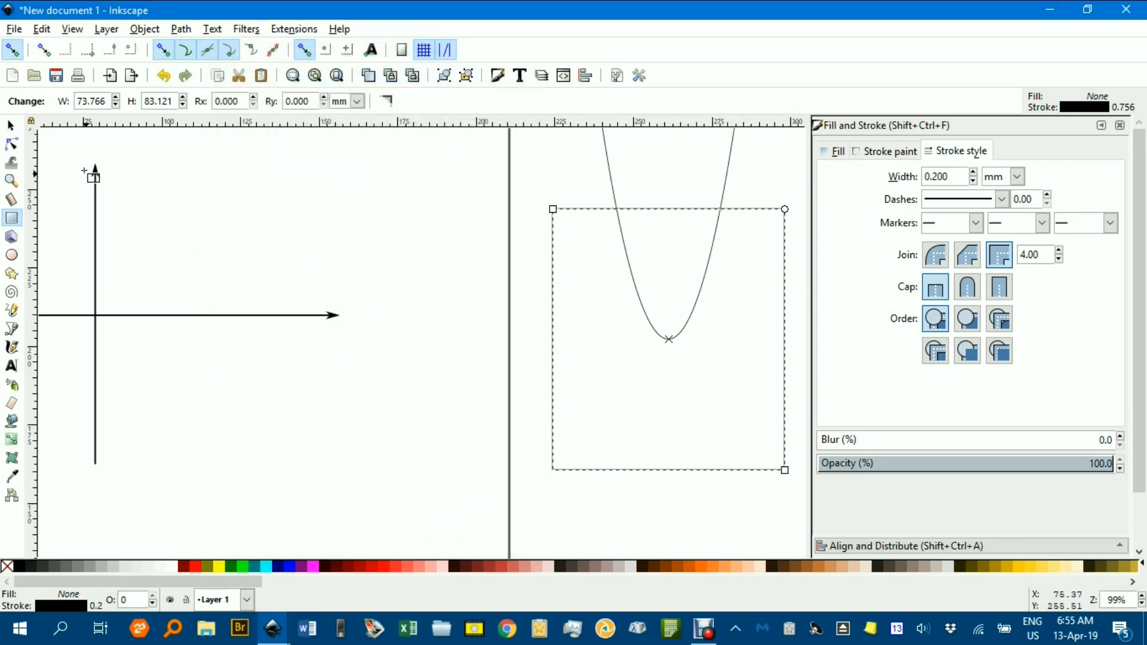
Rotate the plotted parabola 90° clockwise and snap its vertex onto the intersection of the two arrows.
click(11, 128)
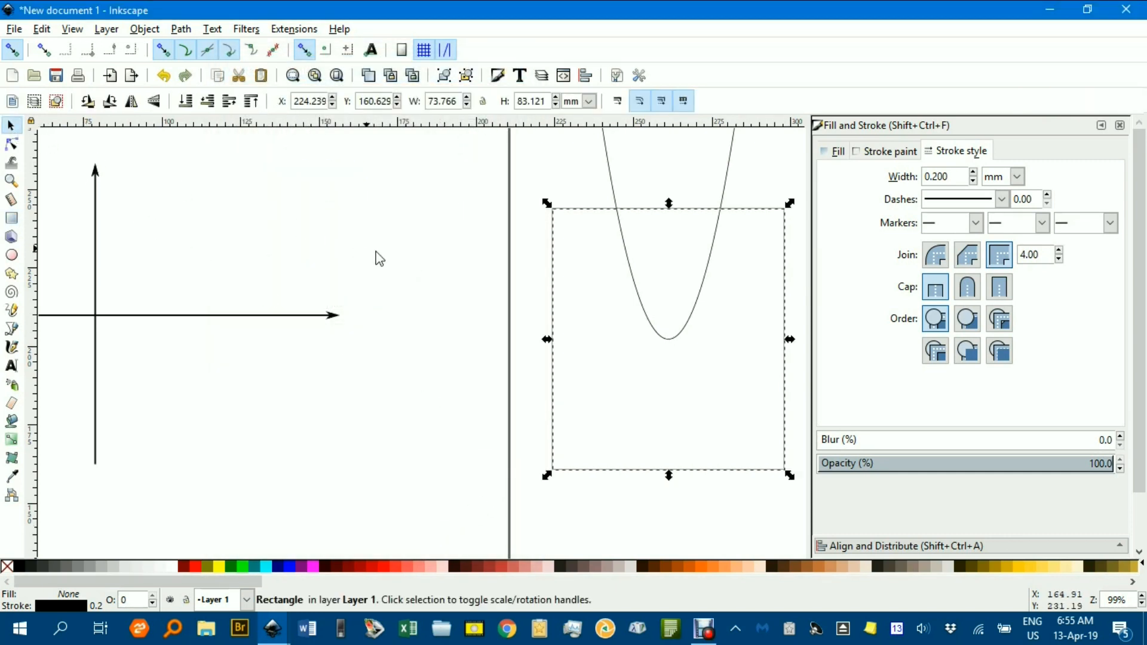
click(486, 279)
drag(647, 305, 328, 422)
drag(472, 401, 647, 391)
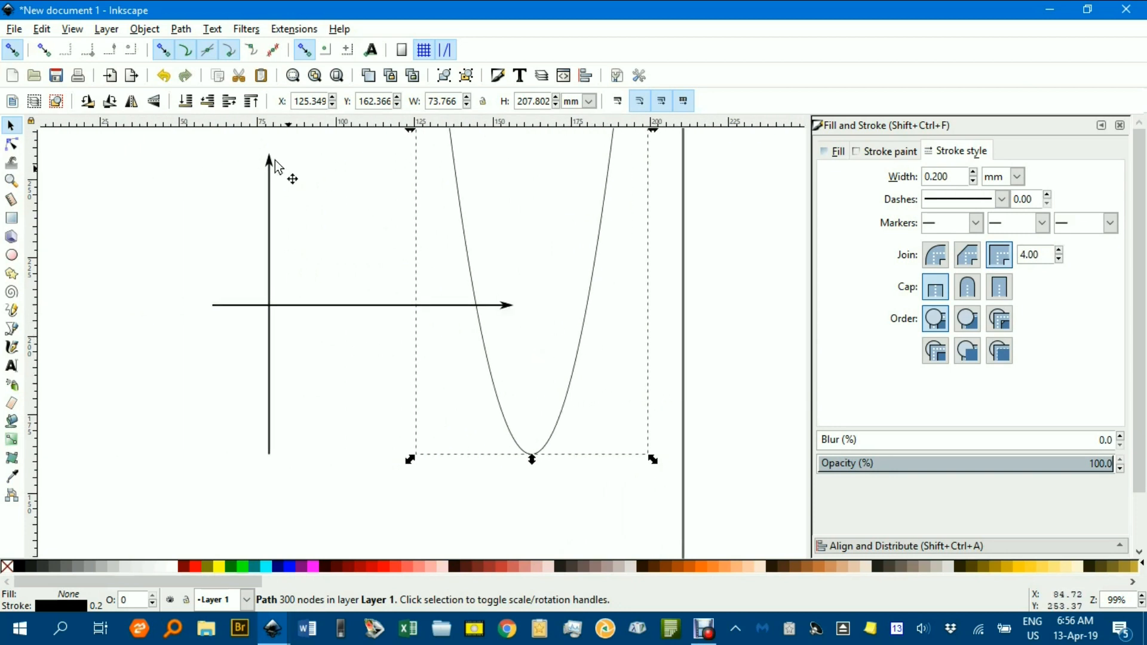
click(114, 105)
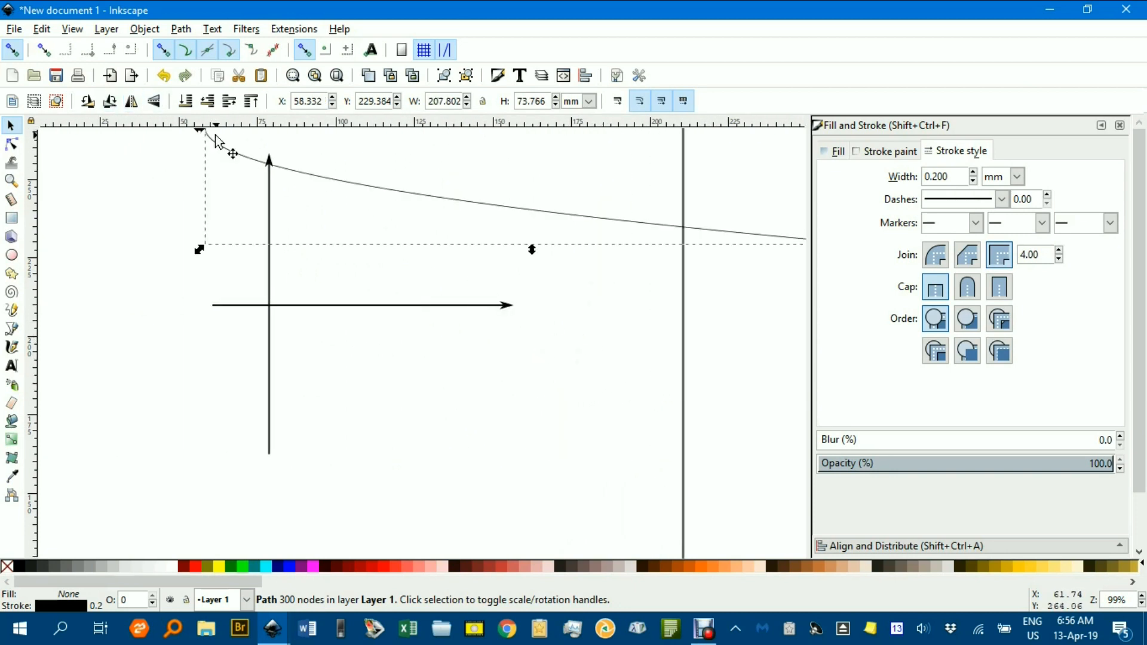
drag(345, 221, 371, 349)
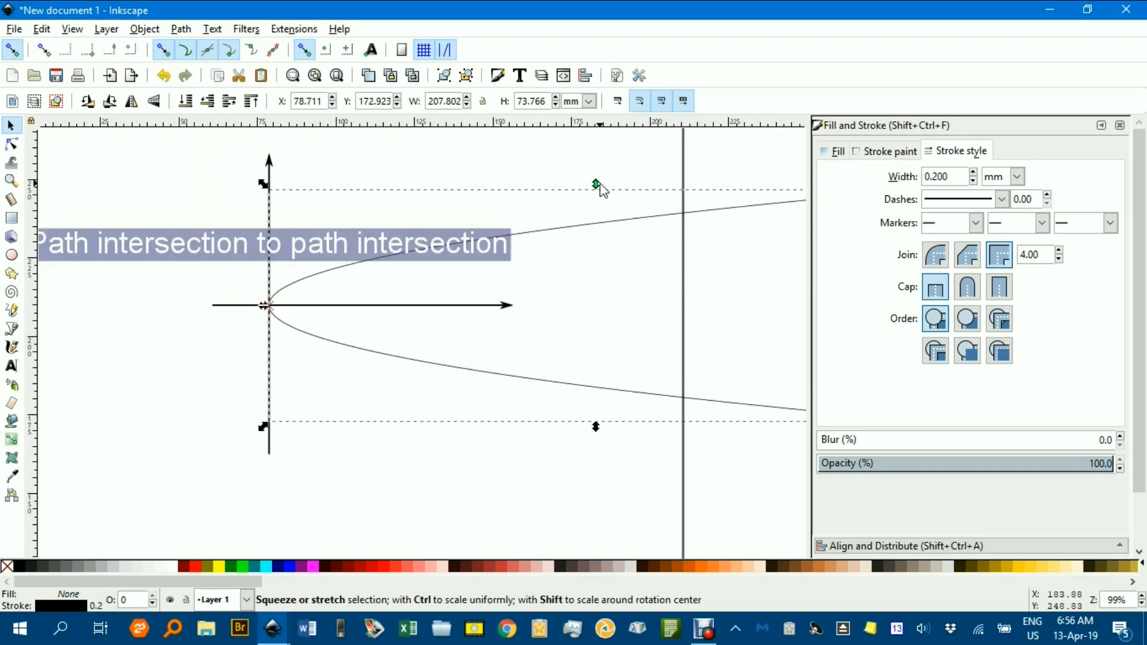
Scale the parabola to about 65 mm wide and 64 mm high, keeping its vertex on the axes' intersection.
drag(599, 190, 605, 125)
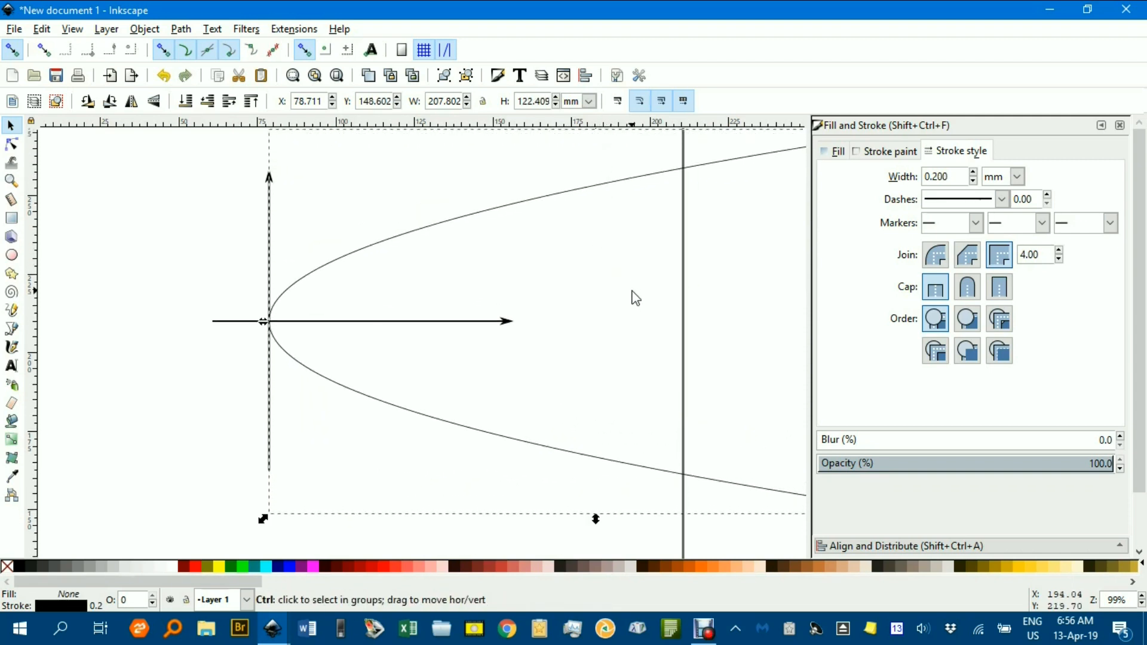
scroll(631, 291, down, 2)
drag(669, 286, 555, 273)
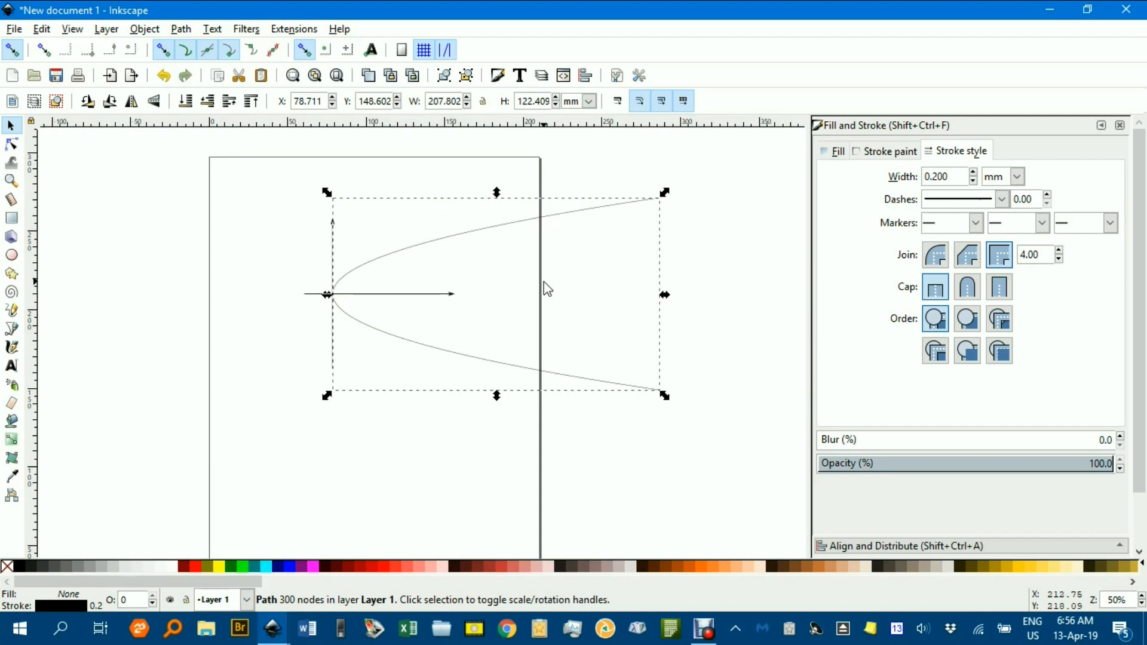
drag(665, 294, 445, 303)
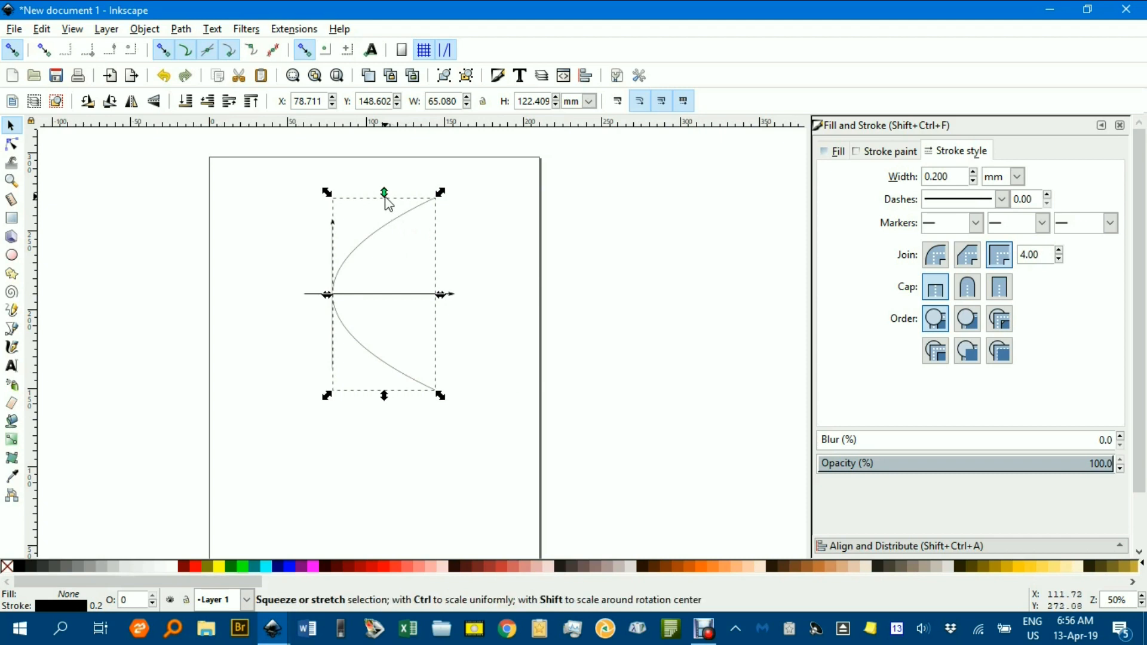
drag(386, 195, 387, 240)
drag(485, 261, 614, 257)
scroll(573, 255, up, 3)
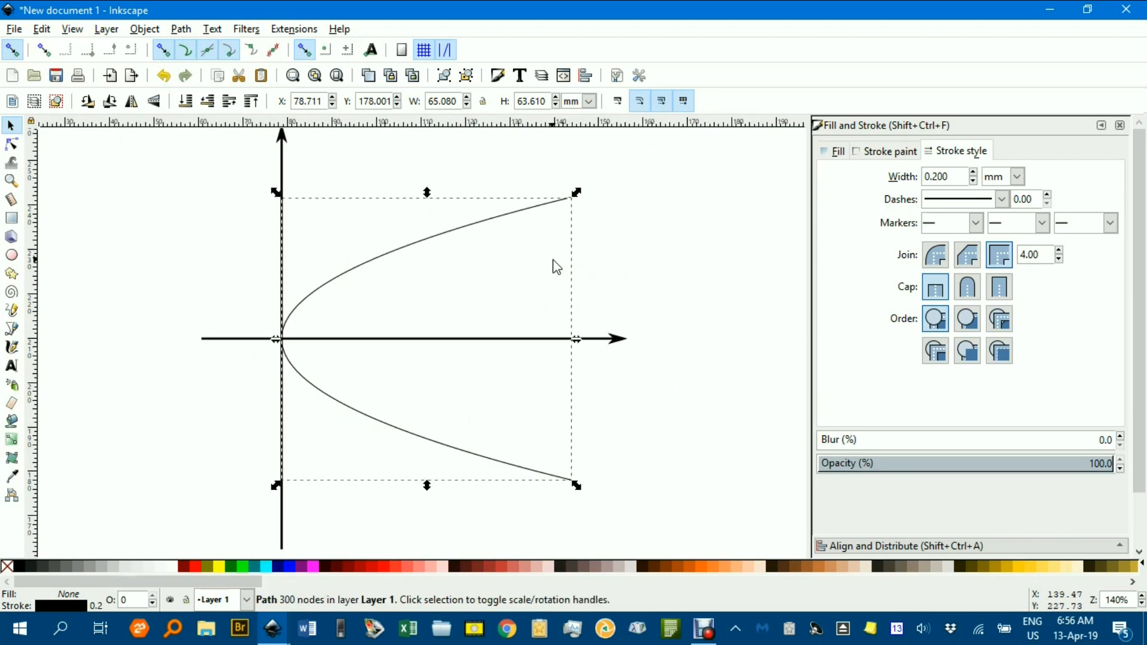
Set the parabola's stroke width to 0.7 mm with round caps, and deselect it.
click(973, 173)
click(973, 173)
click(974, 172)
click(974, 173)
click(973, 173)
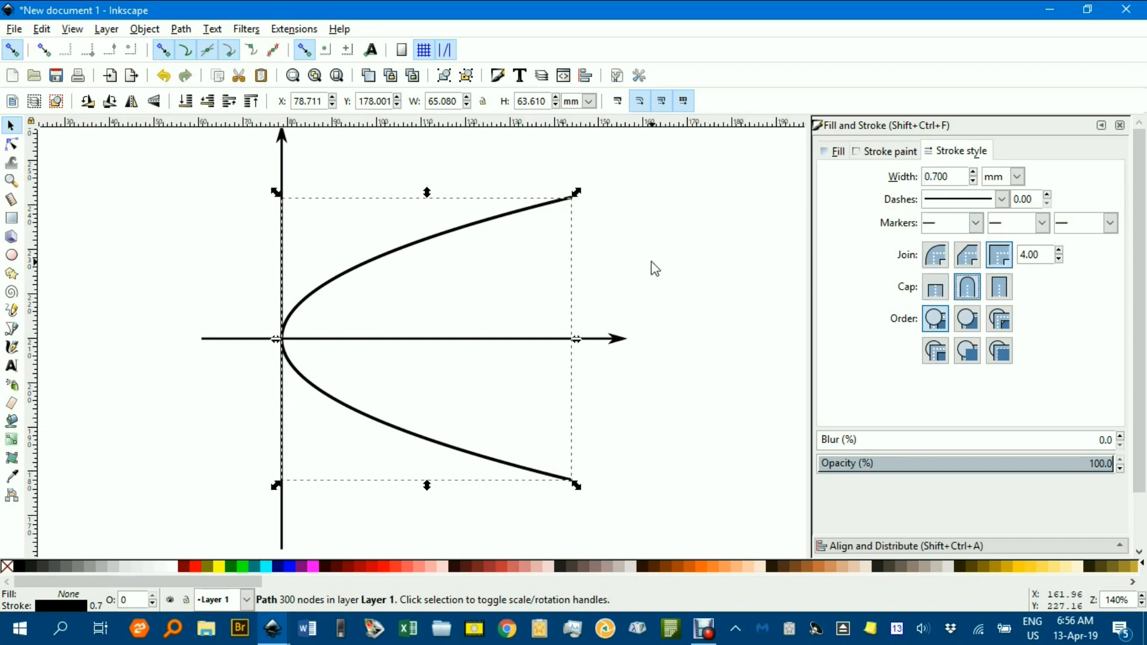
click(667, 261)
scroll(653, 267, down, 2)
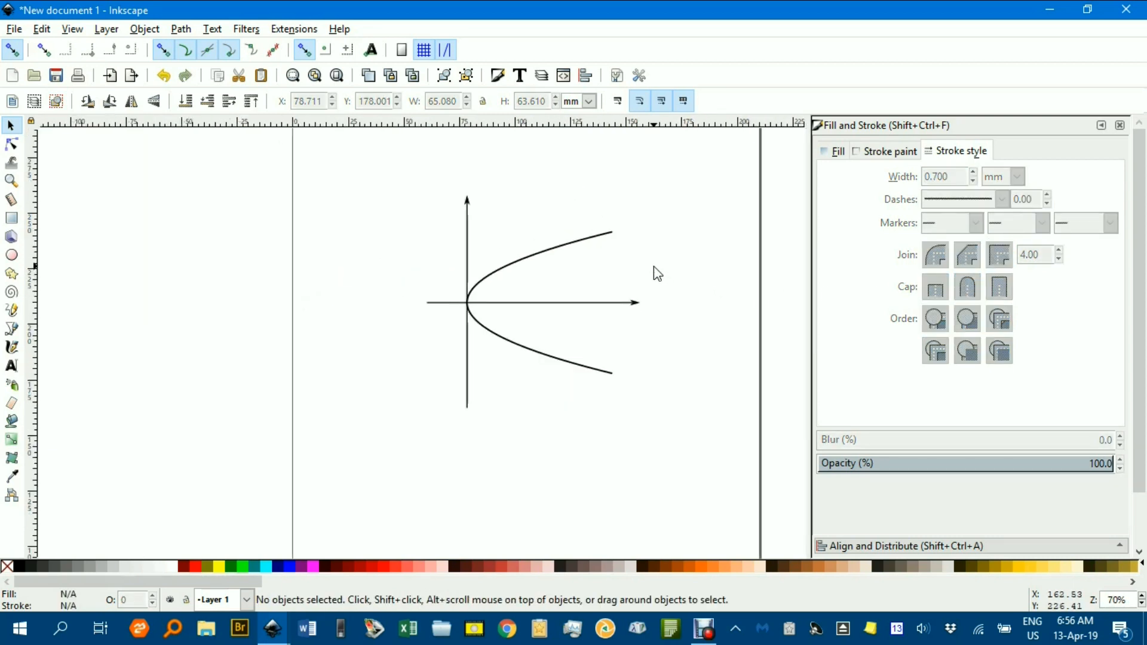
drag(637, 283, 602, 259)
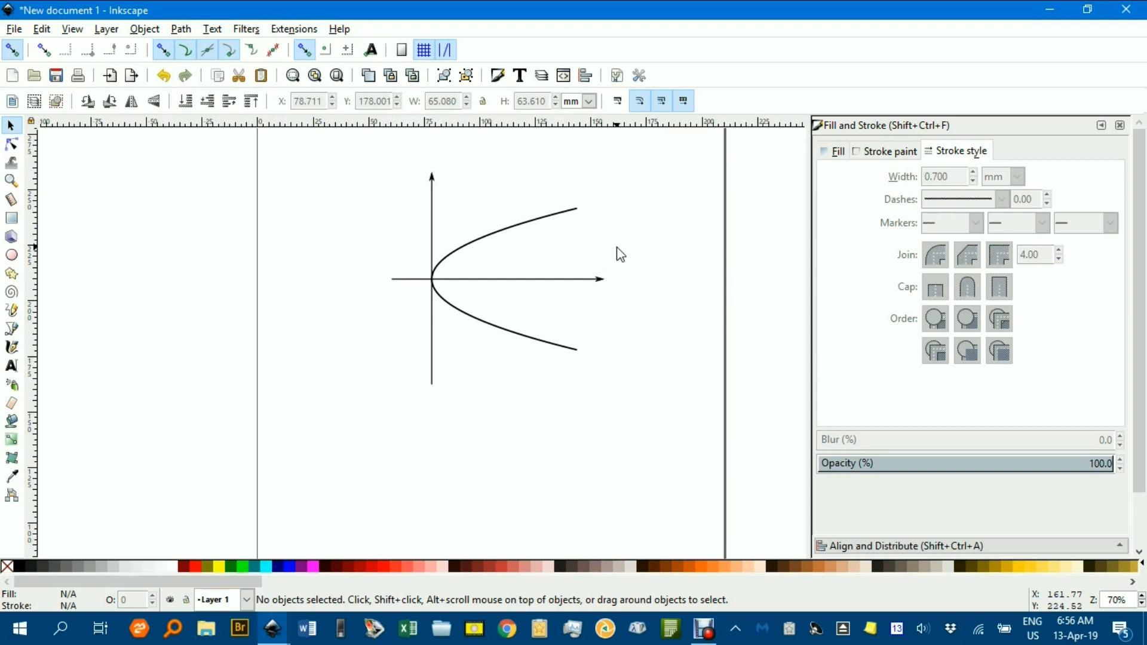
Draw a narrow ellipse about 13 mm wide and 59 mm high, centred on the horizontal axis near the parabola's open end.
drag(601, 275, 503, 274)
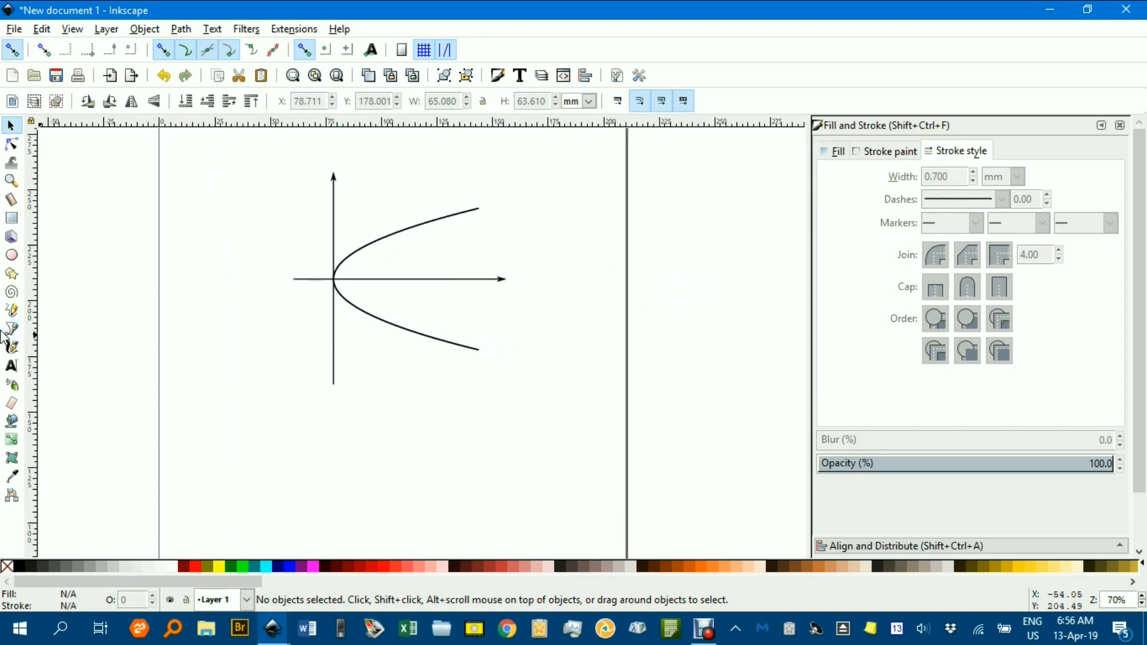
click(11, 256)
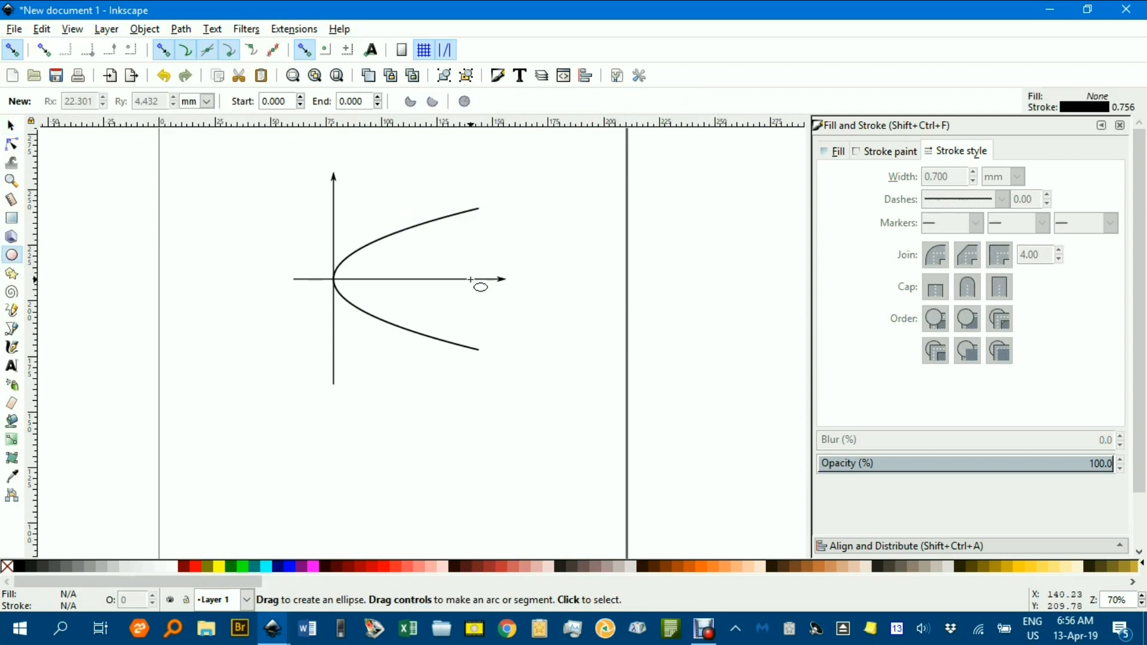
drag(471, 280, 487, 352)
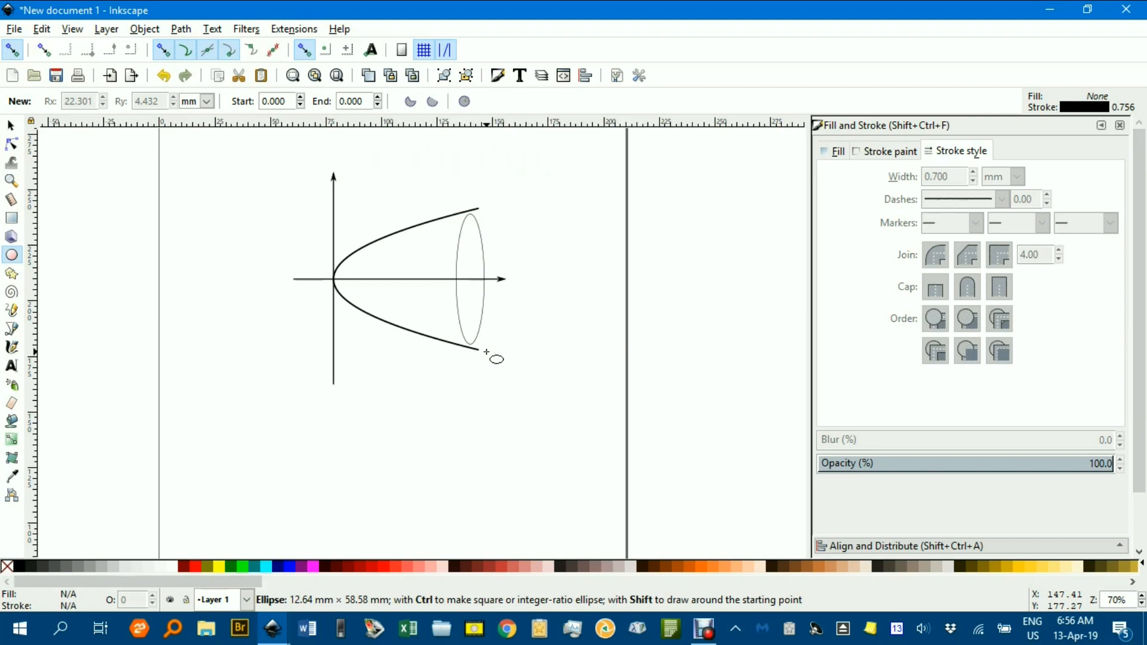
drag(487, 352, 486, 352)
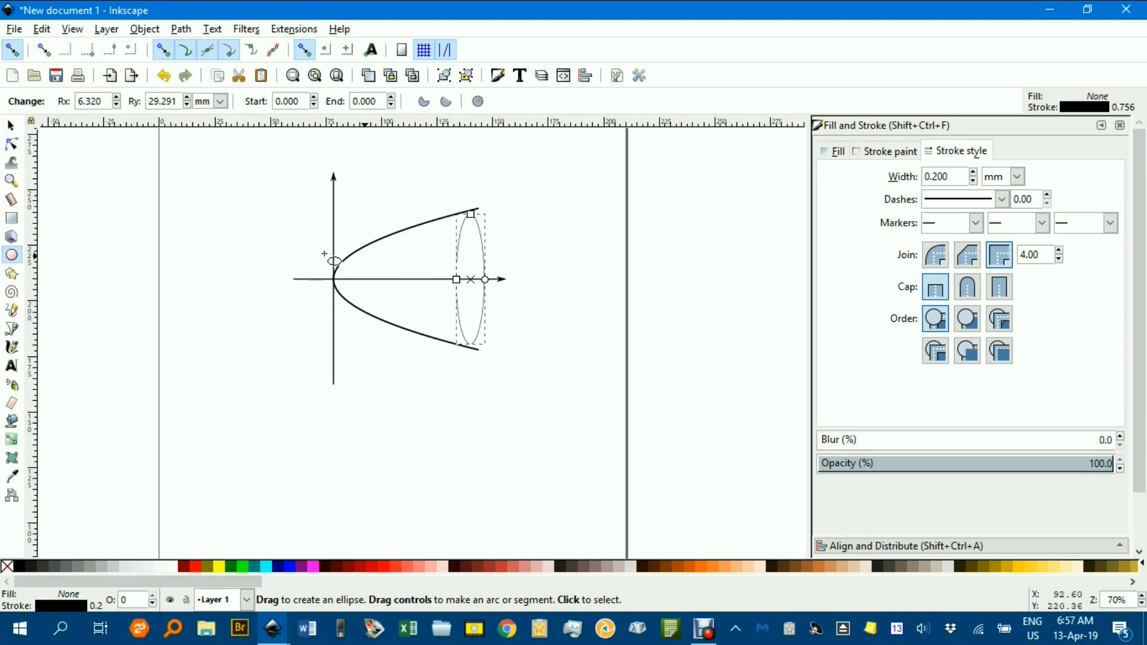
Turn off snapping and set the ellipse's stroke width to 0.7 mm.
click(13, 51)
key(3)
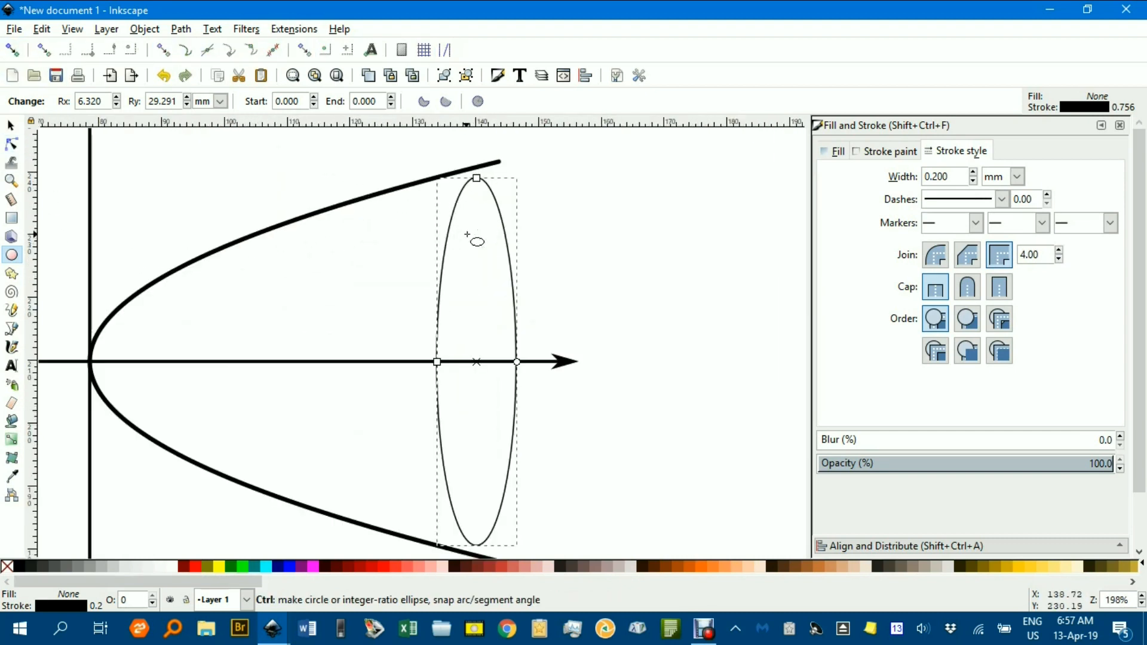
click(10, 126)
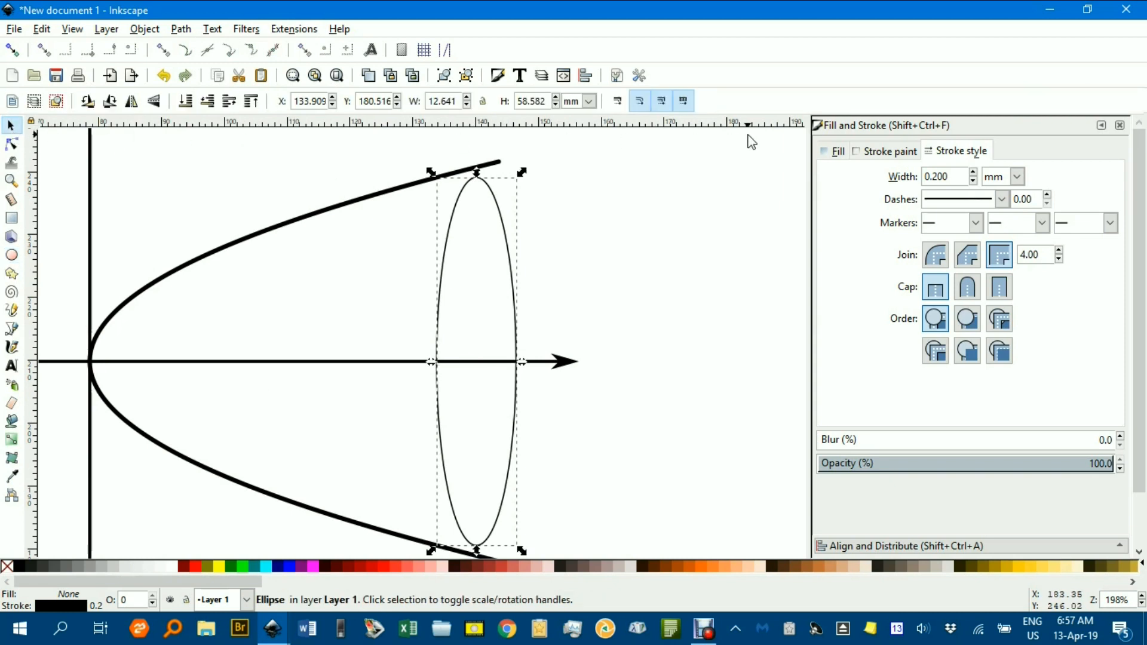
click(973, 173)
click(972, 173)
click(973, 173)
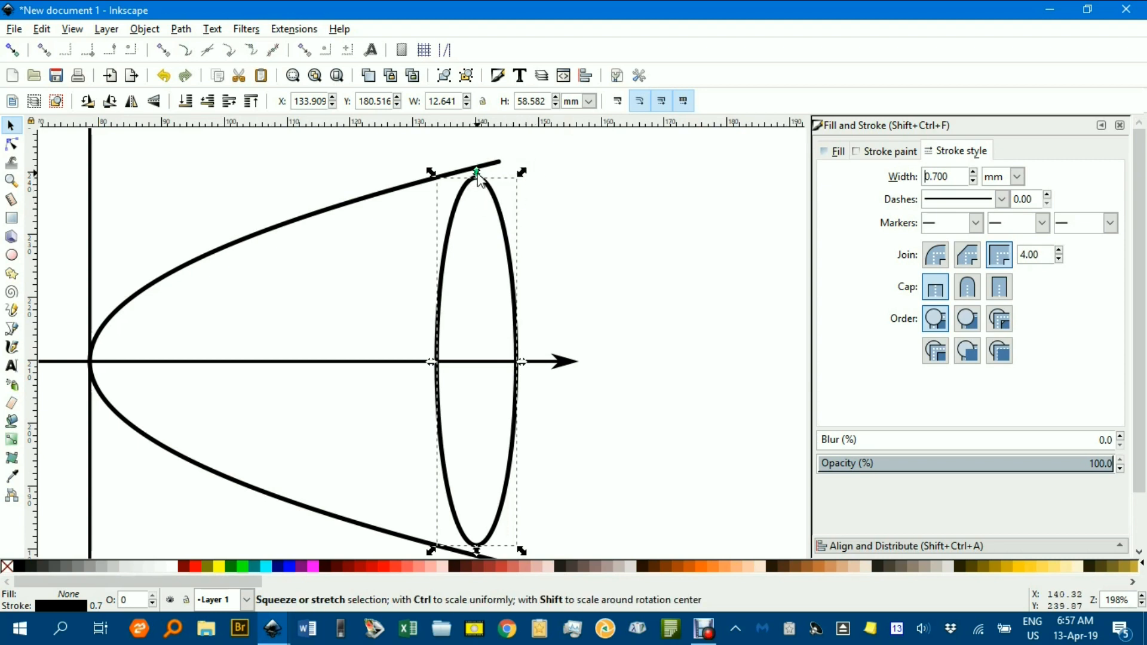
Stretch the ellipse symmetrically about its centre to about 61 mm high so it meets both parabola branches, and deselect it.
scroll(480, 179, up, 5)
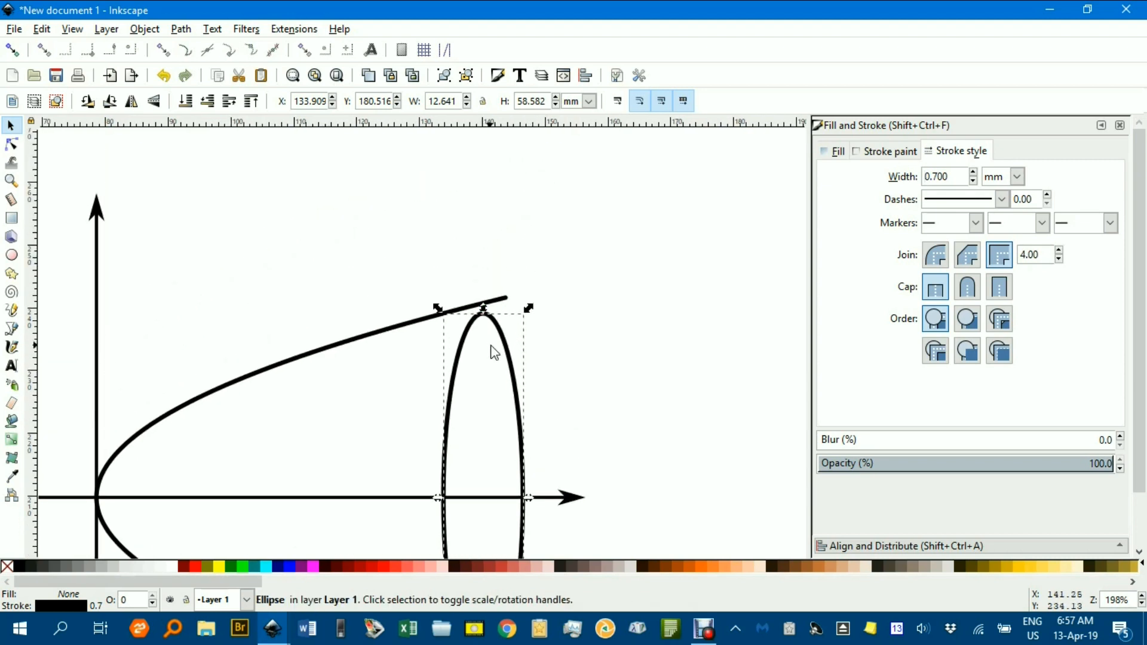
scroll(493, 325, up, 3)
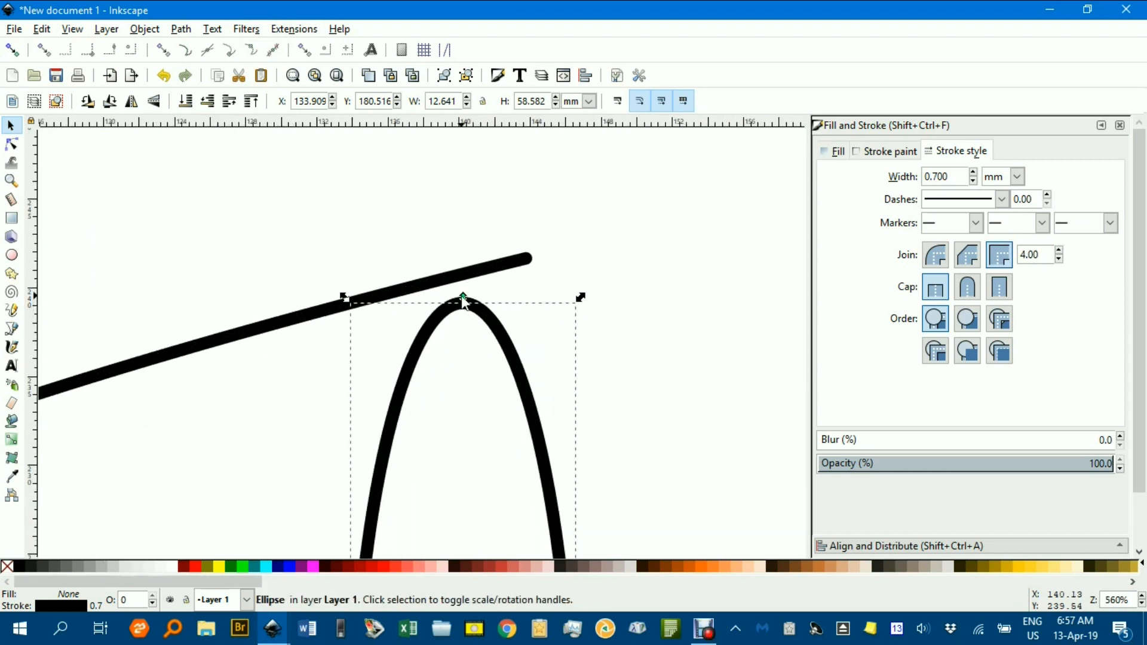
drag(463, 297, 467, 270)
scroll(562, 305, down, 5)
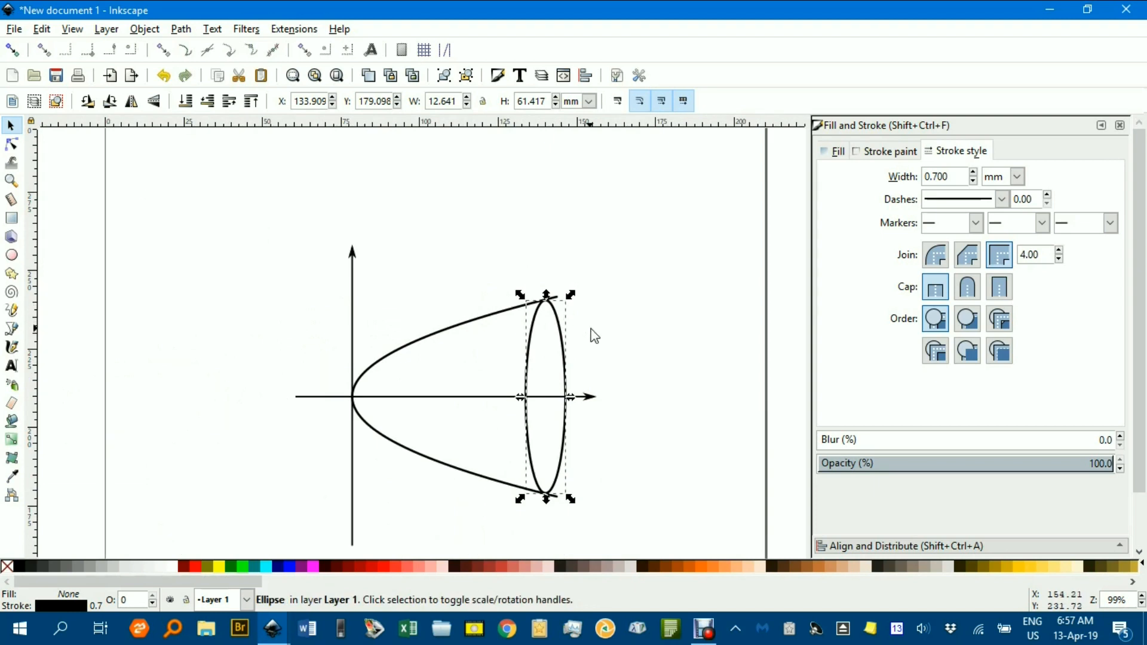
click(579, 386)
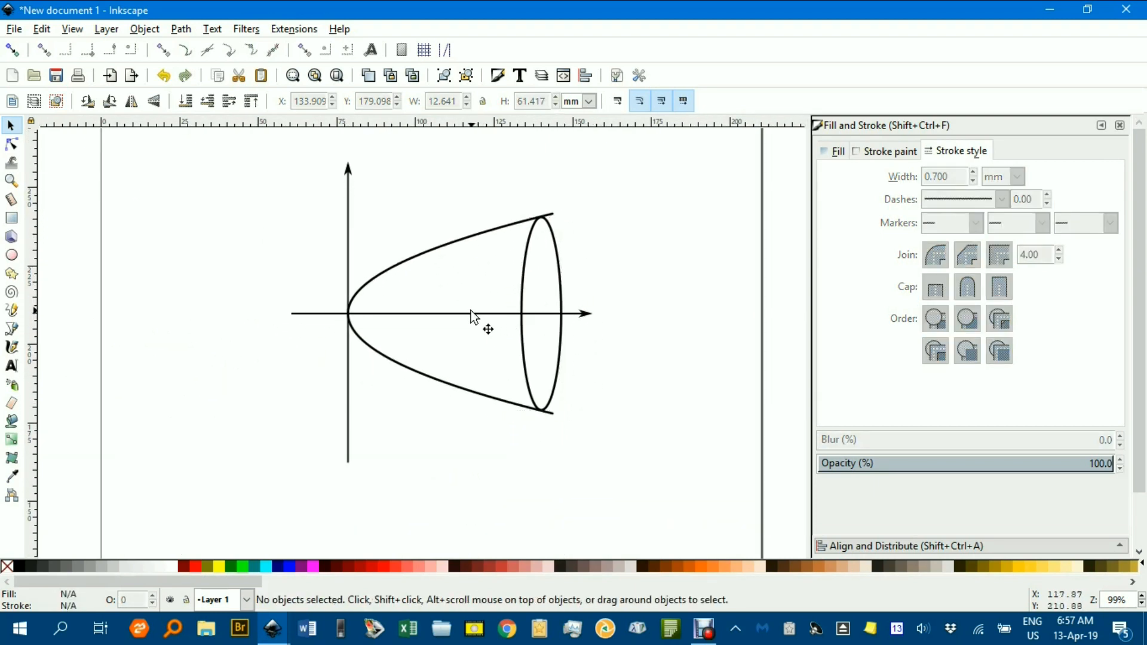
Duplicate the horizontal axis and shorten the copy to an arrow about 14 mm long starting inside the ellipse.
click(428, 315)
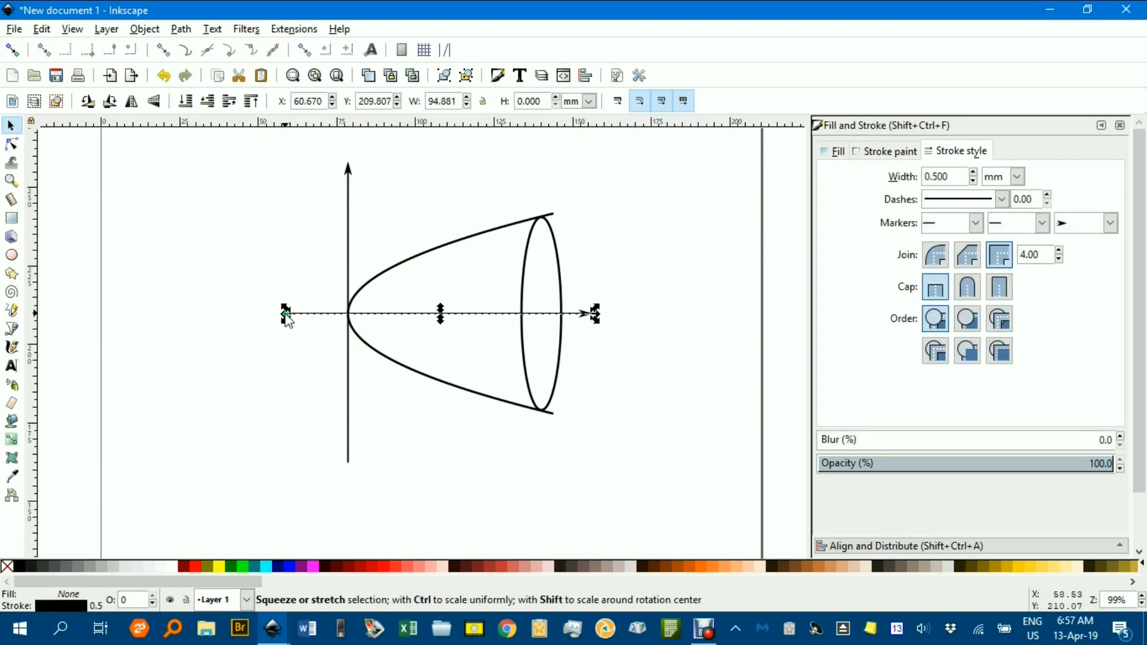
key(ctrl+d)
drag(286, 315, 544, 322)
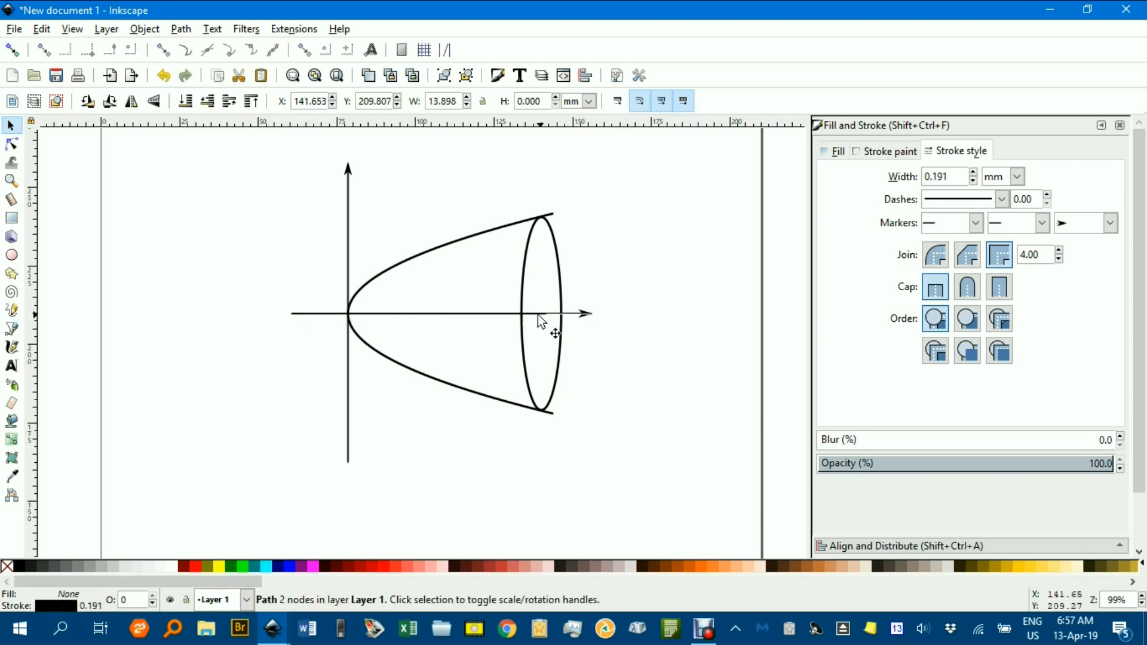
Shorten the original horizontal axis to about 12 mm outside the parabola's vertex, with a 0.5 mm stroke and no end marker.
click(416, 316)
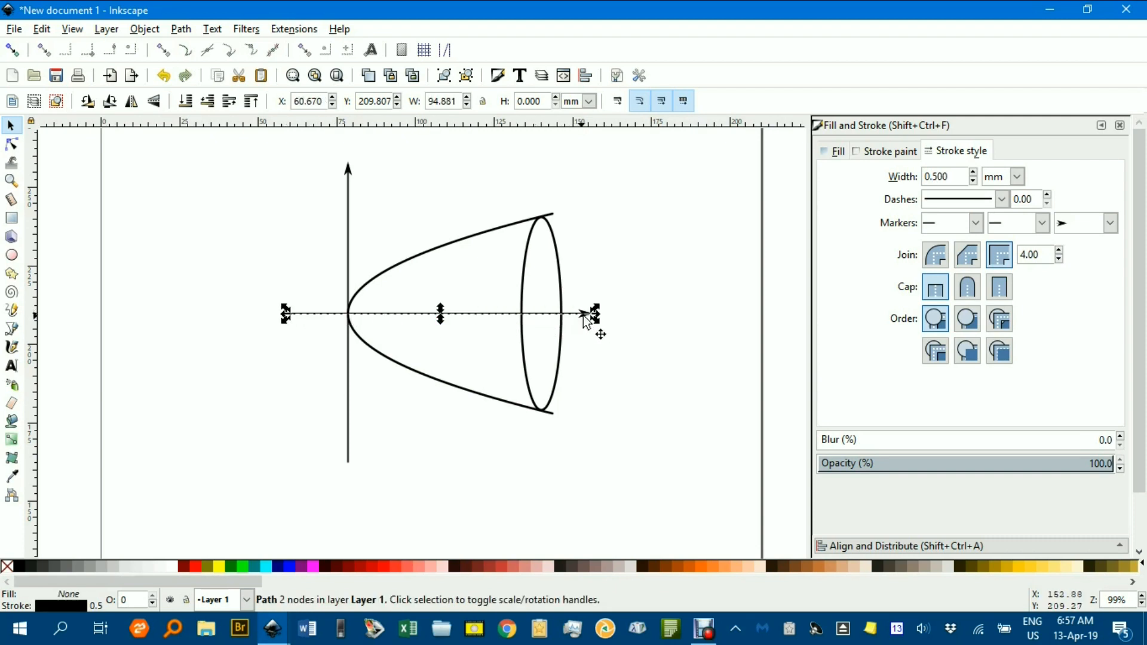
drag(595, 315, 338, 319)
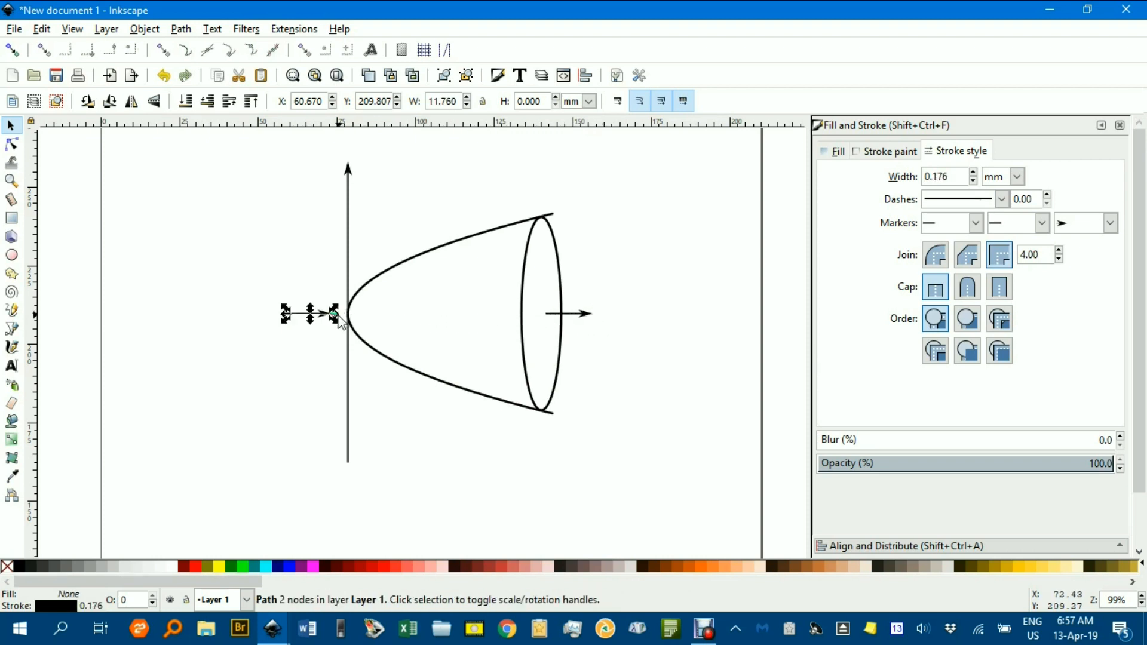
ctrl+scroll(336, 312, up, 2)
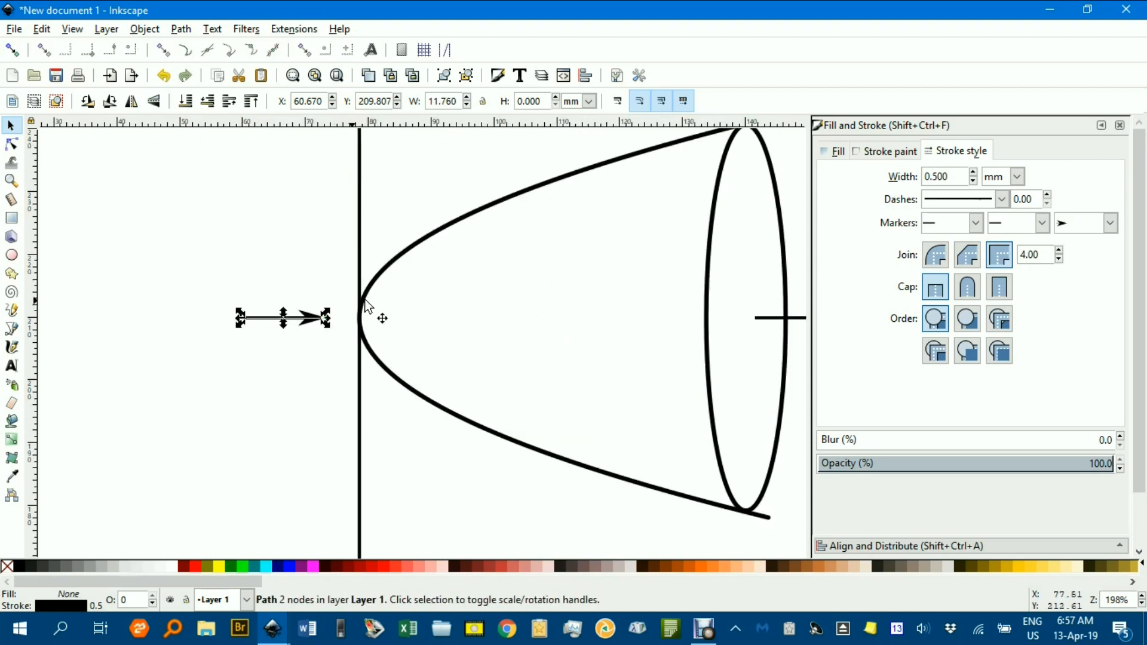
click(1096, 224)
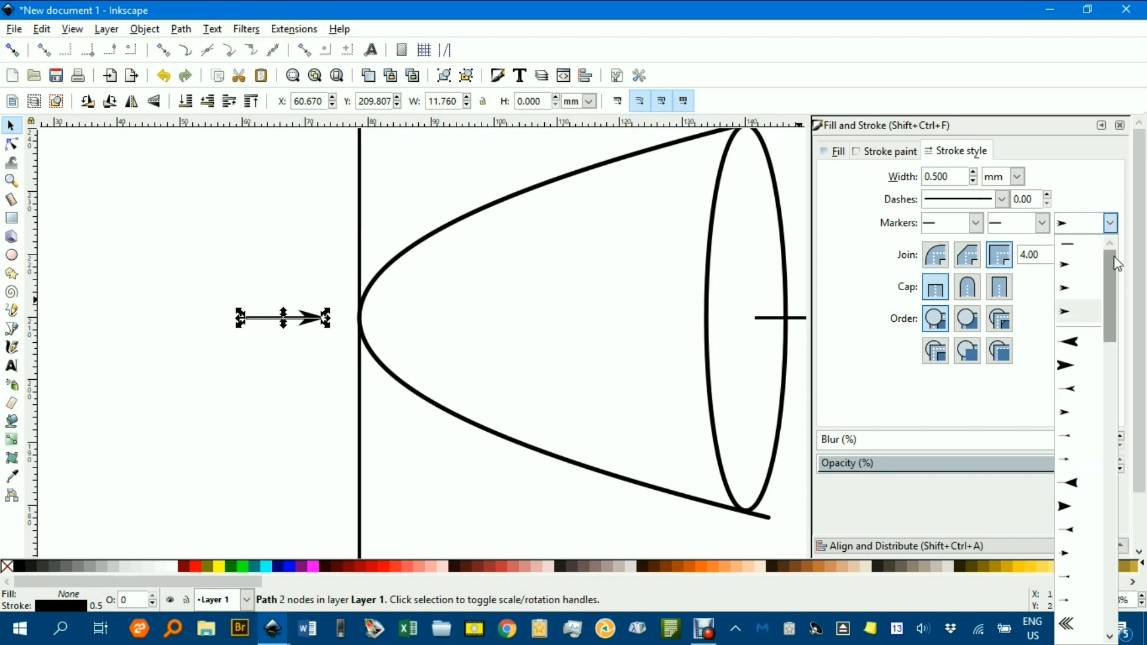
click(1073, 244)
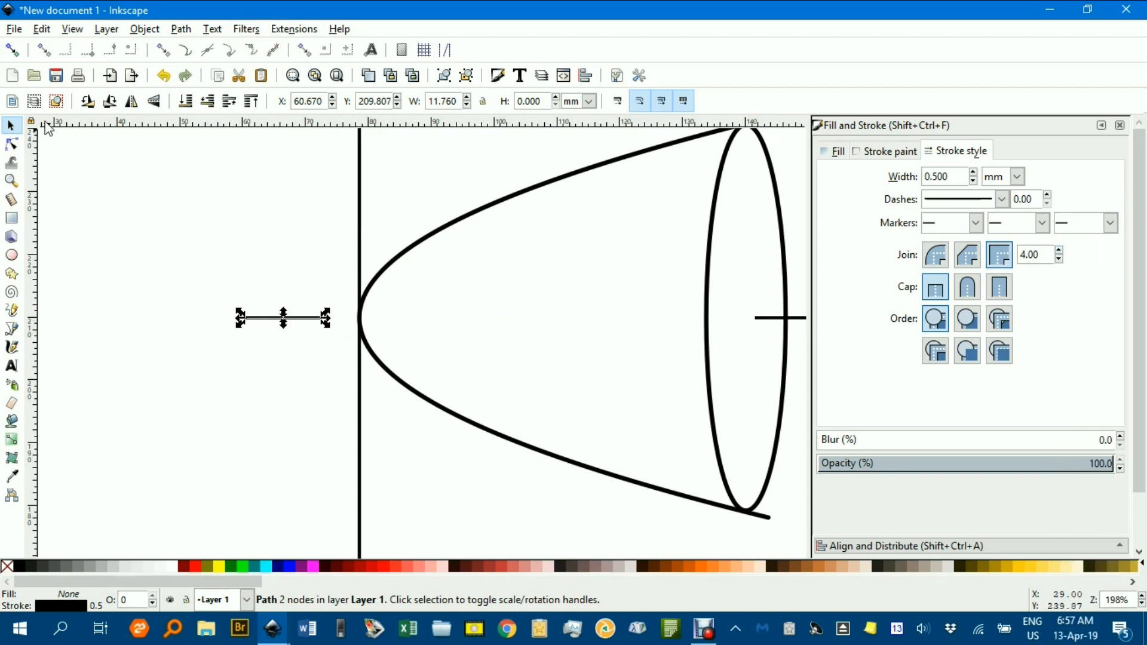
Turn snapping back on, extend the short axis segment to the parabola's vertex, about 18 mm long, and deselect it.
click(12, 49)
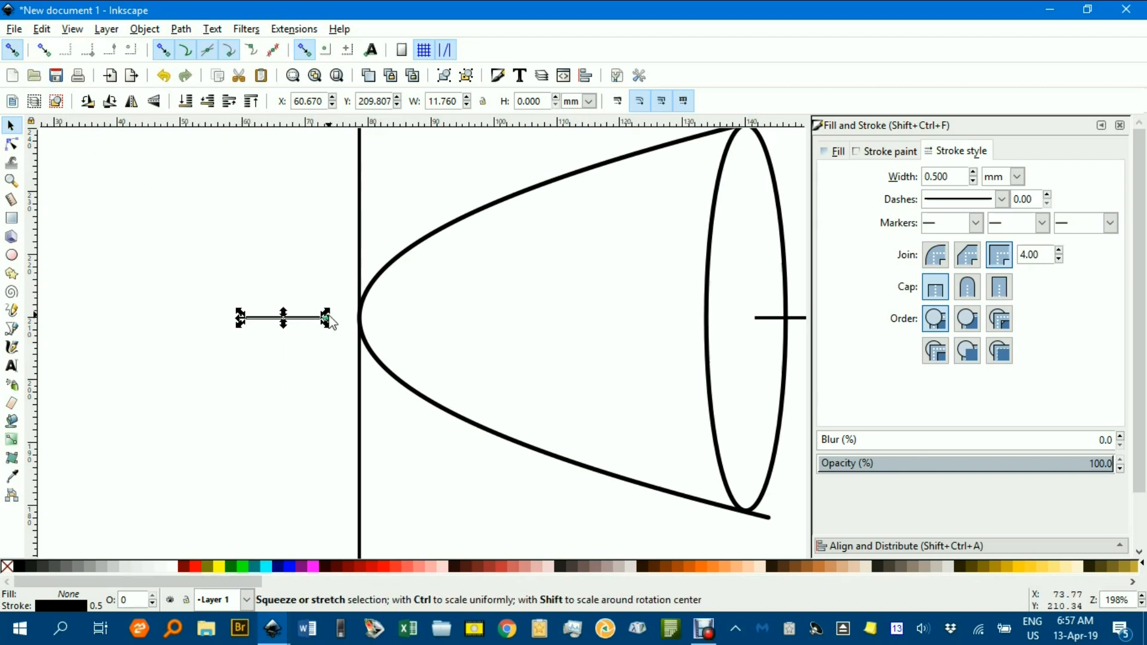
drag(327, 318, 361, 327)
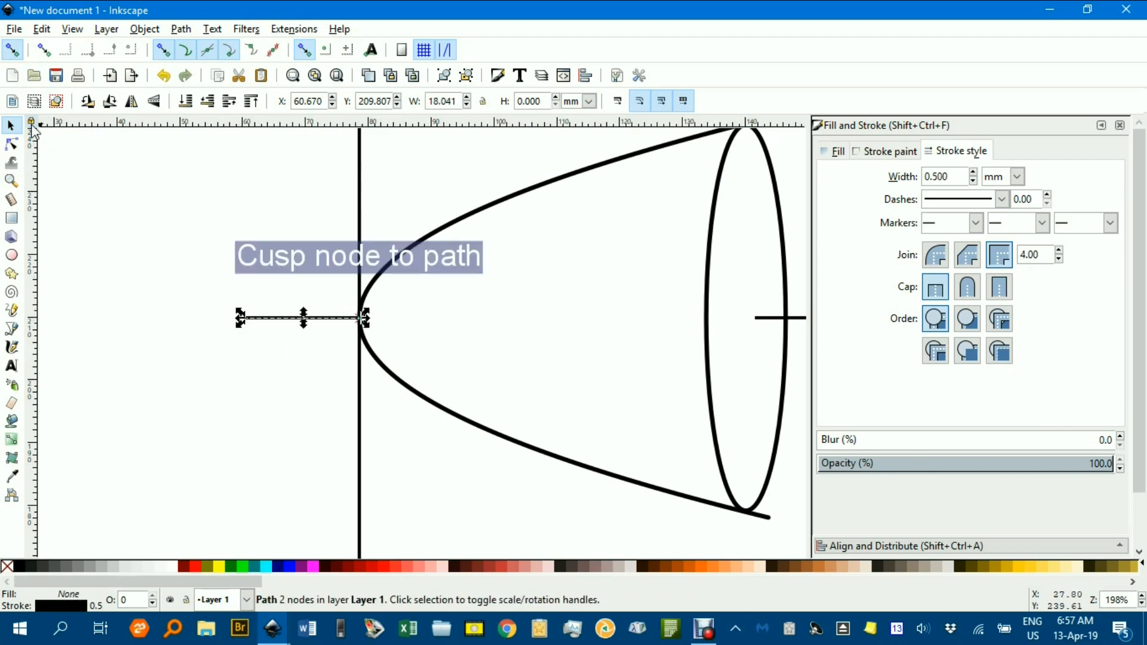
click(128, 169)
ctrl+scroll(468, 289, down, 3)
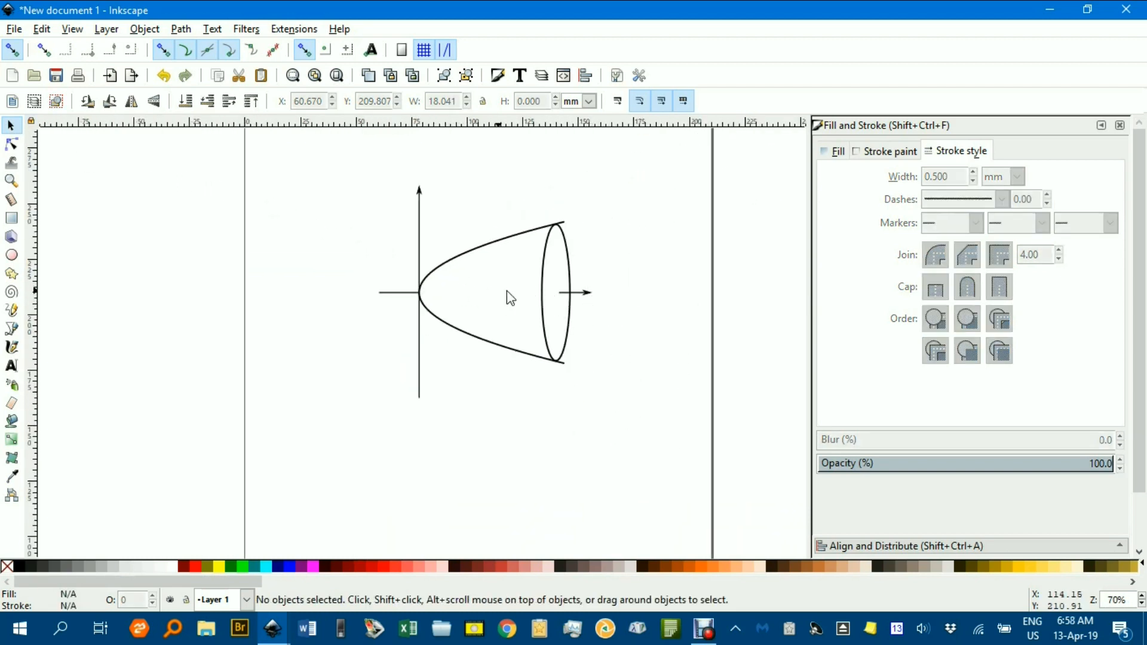
ctrl+scroll(552, 299, up, 1)
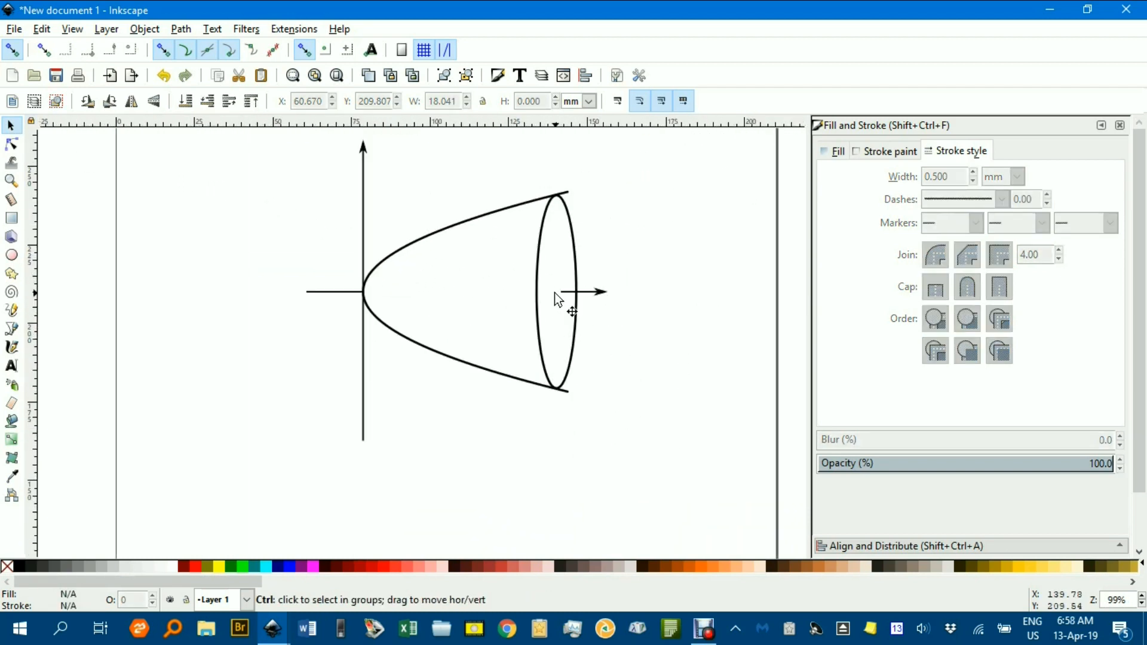
drag(542, 278, 558, 291)
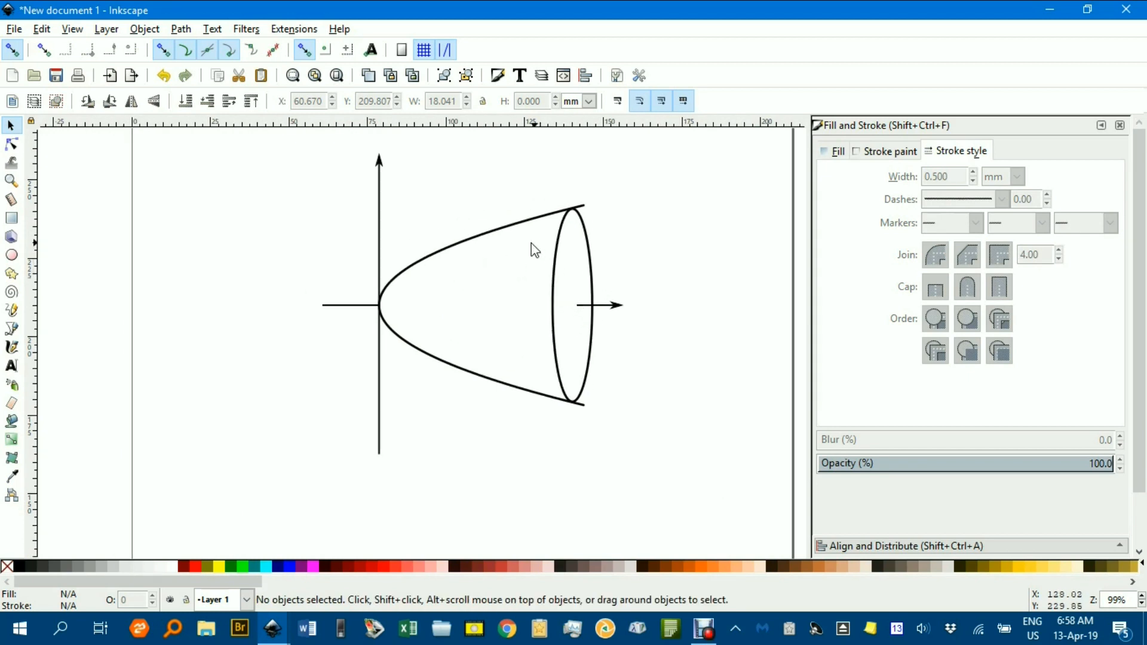
click(482, 247)
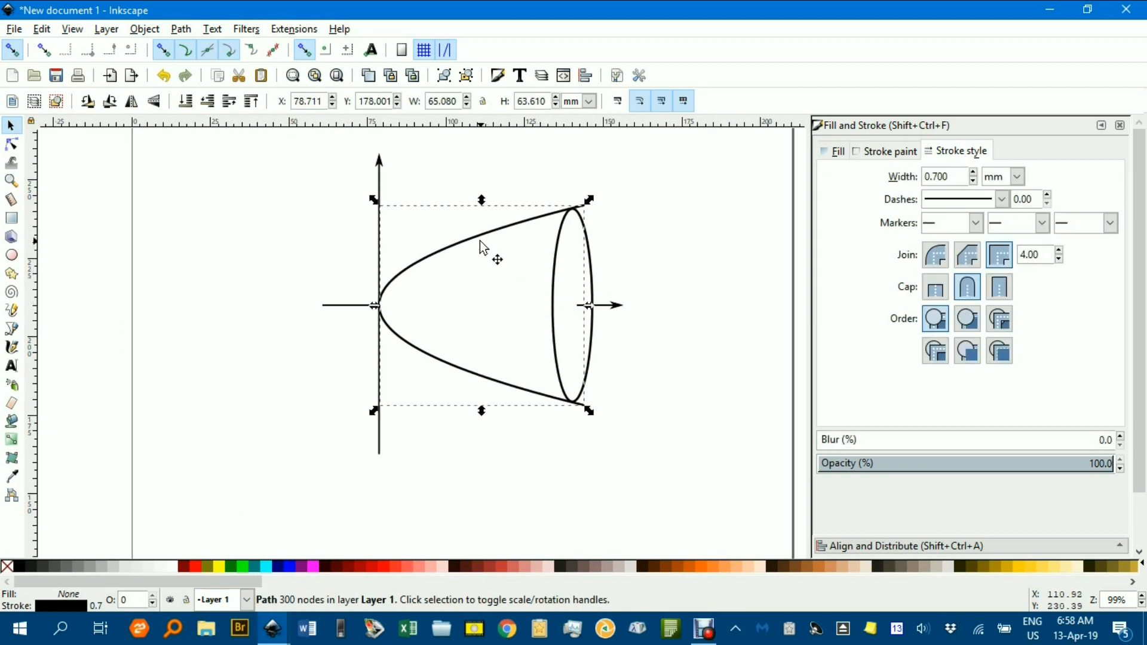
click(296, 251)
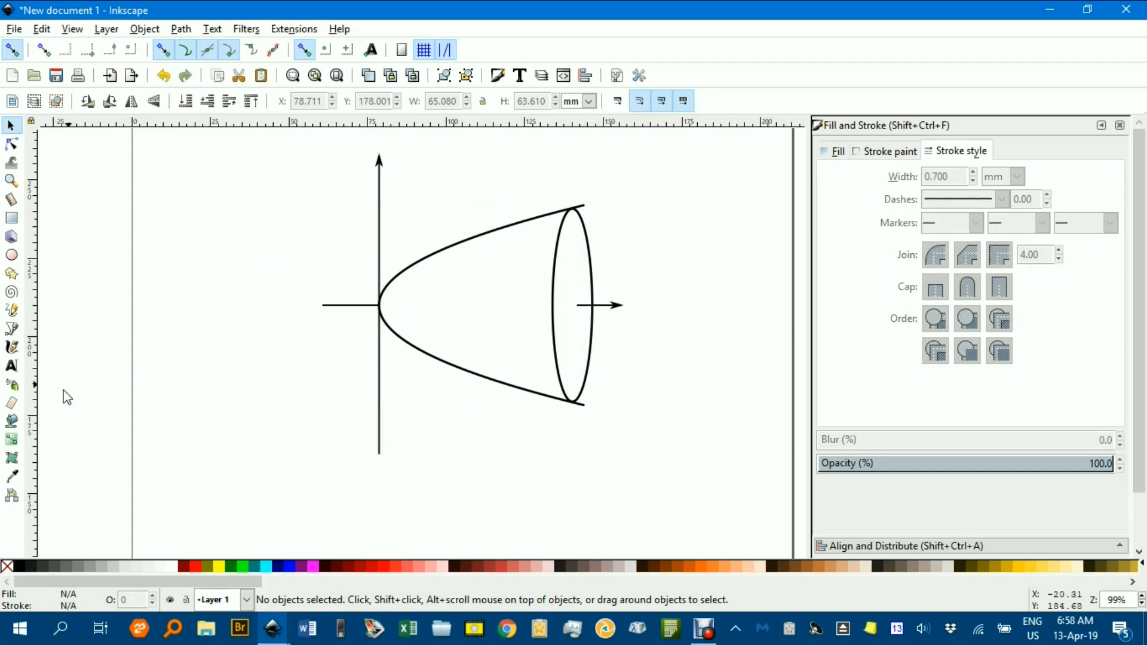
Fill the parabola's interior and the ellipse with light gray (cccccc) using the Paint Bucket, and deselect everything.
click(12, 423)
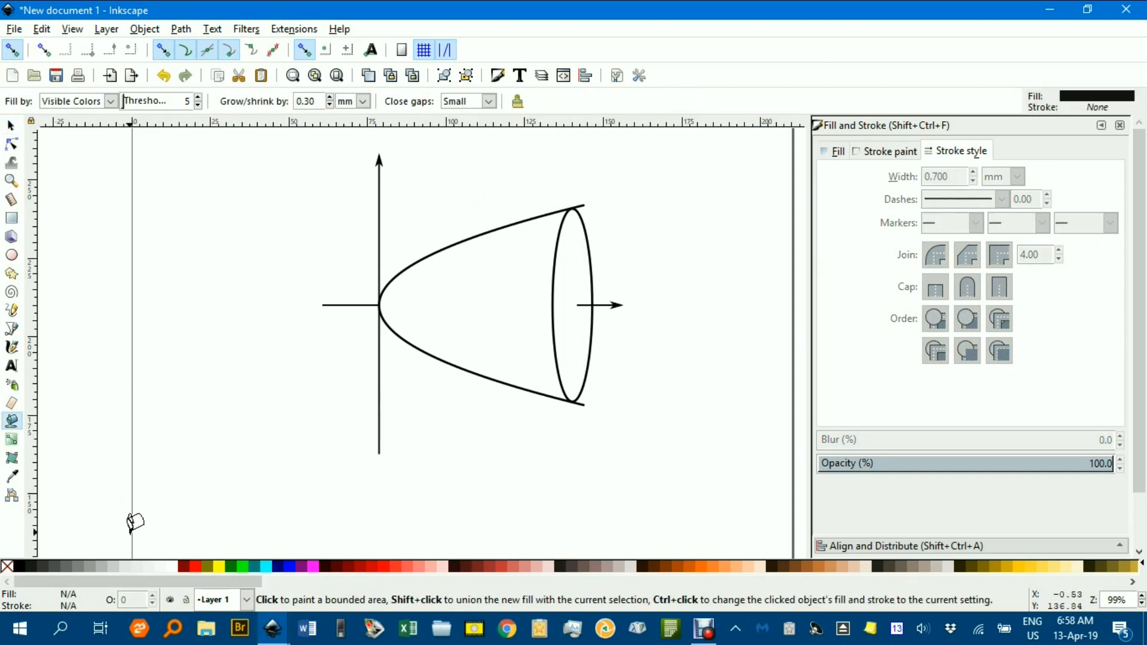
click(114, 567)
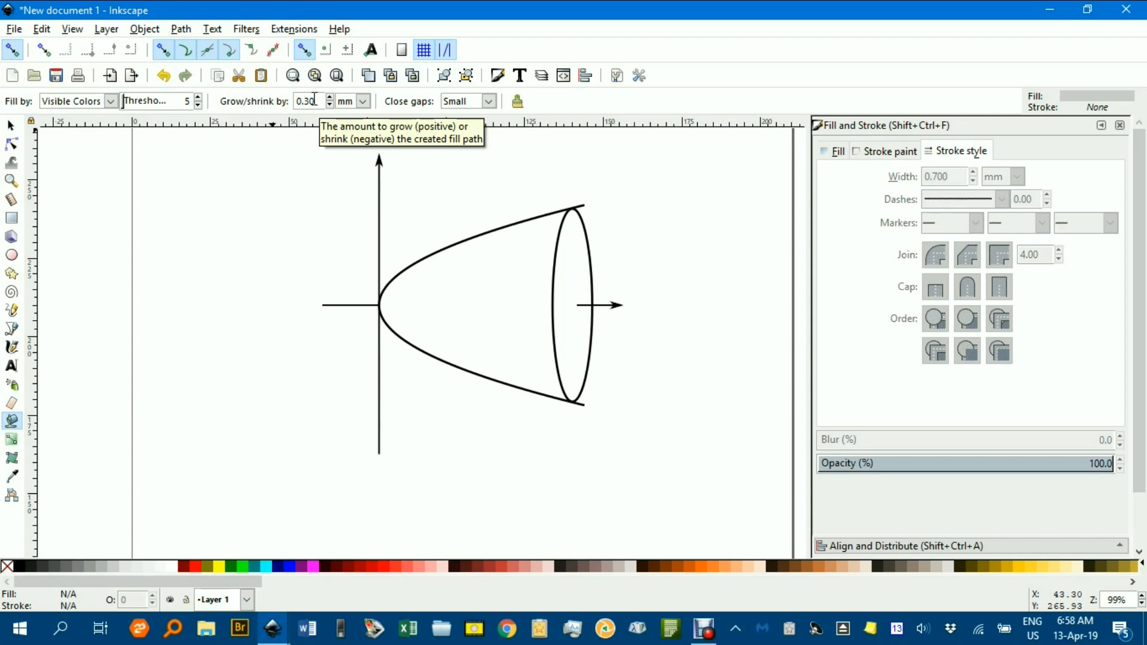
click(489, 279)
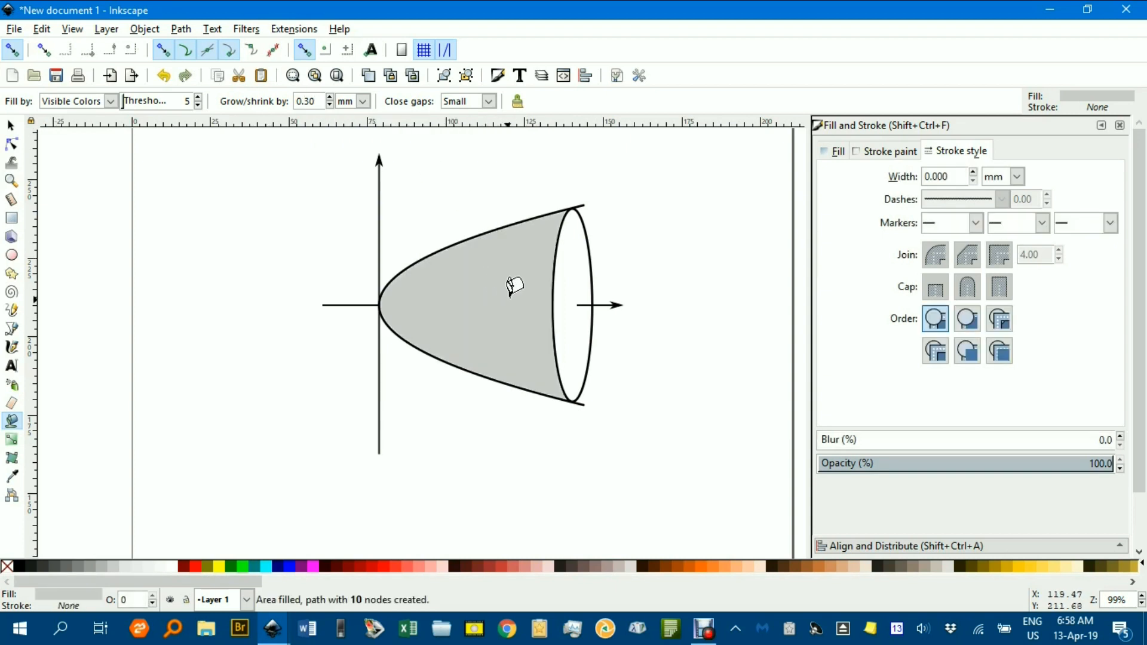
click(591, 259)
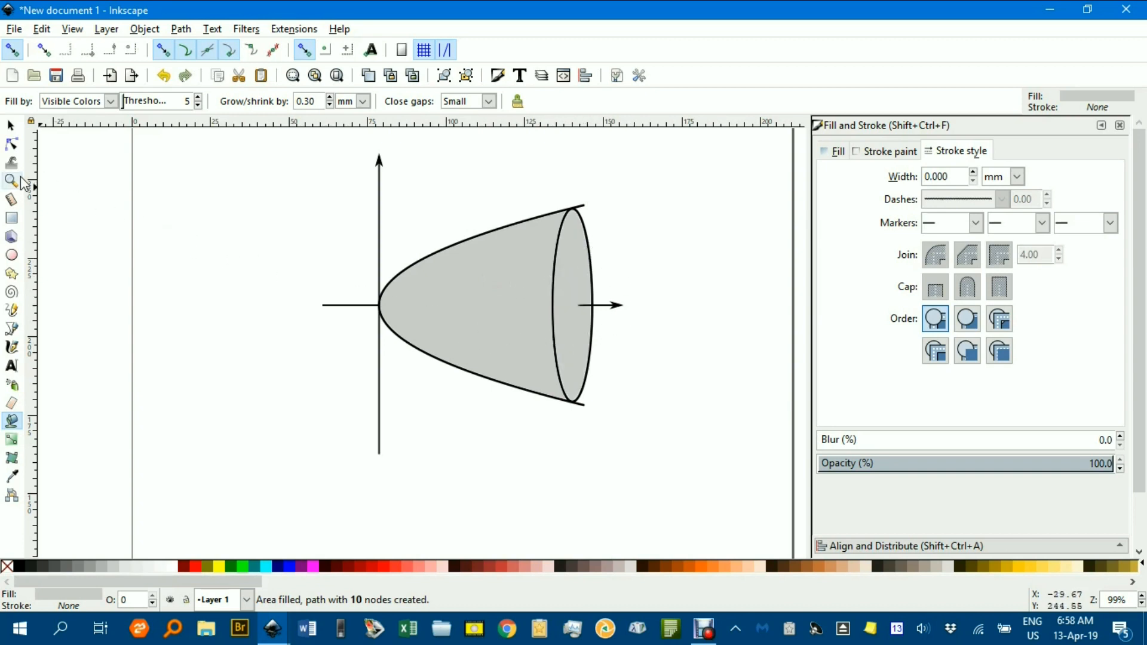
click(11, 126)
click(263, 212)
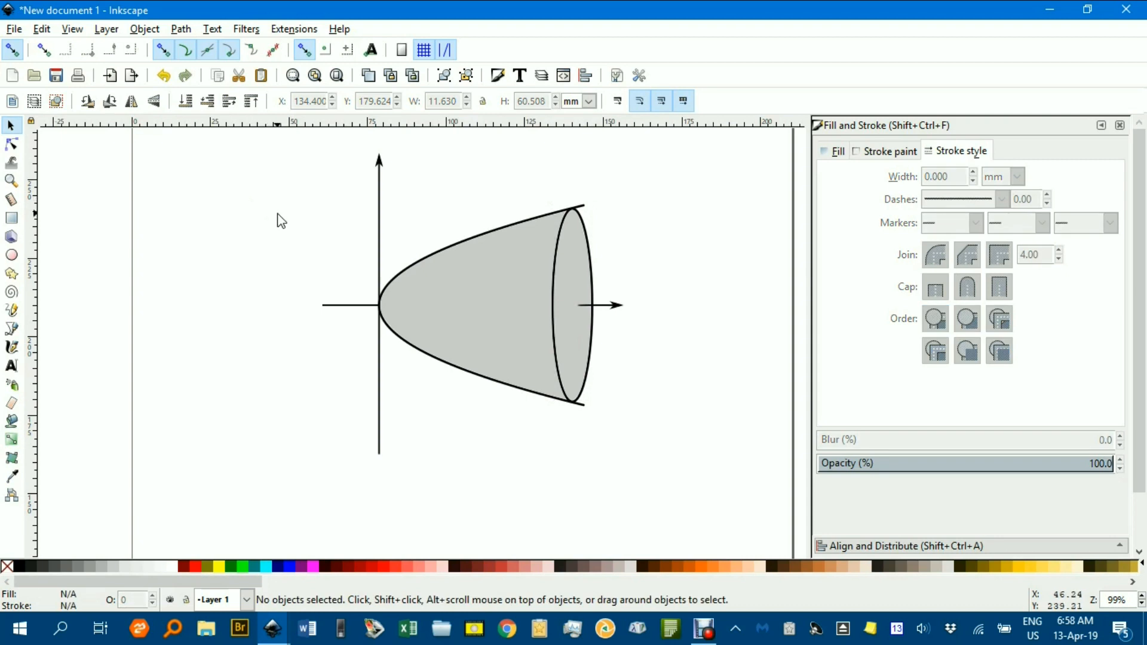
Change the fill of the gray area inside the parabola to a linear gradient.
click(483, 308)
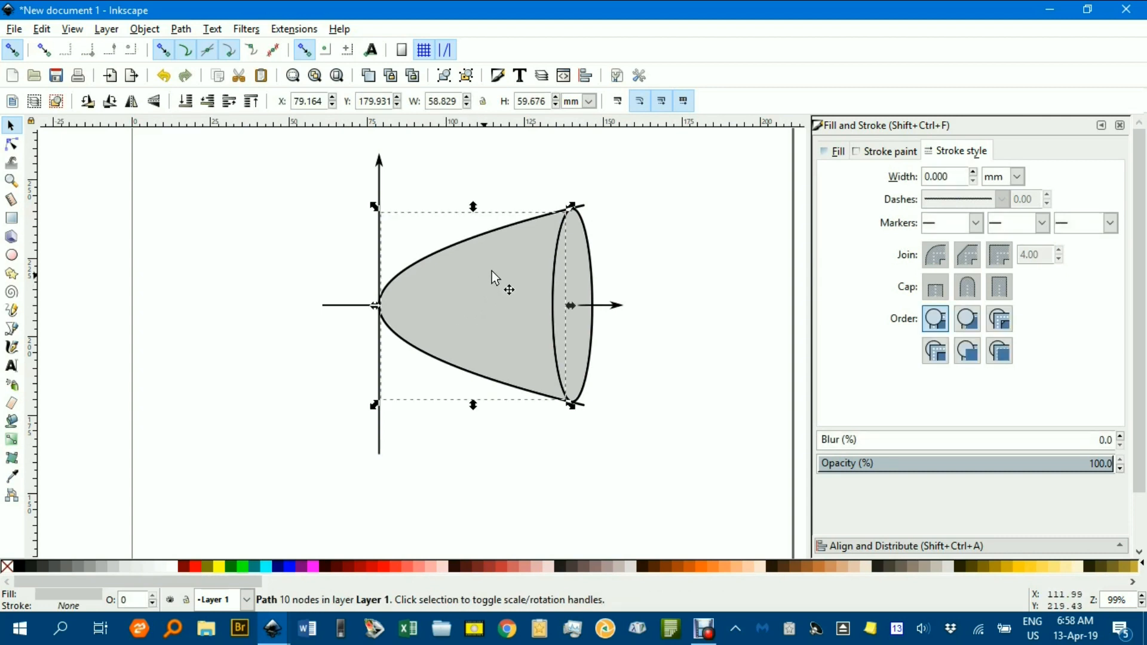
click(842, 156)
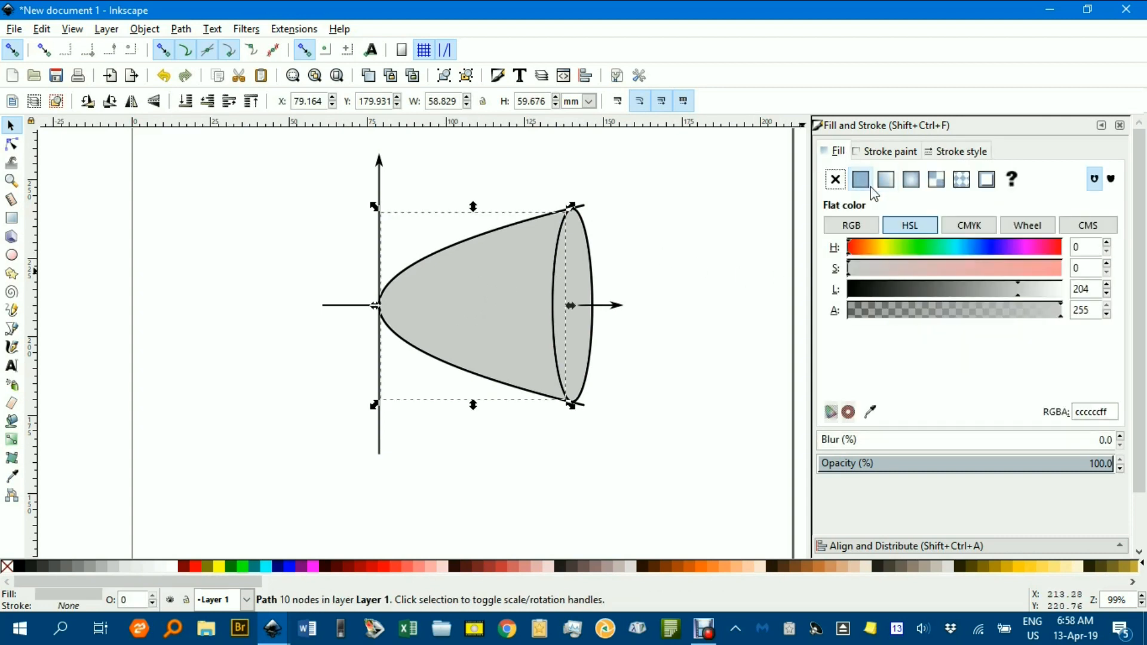
click(887, 181)
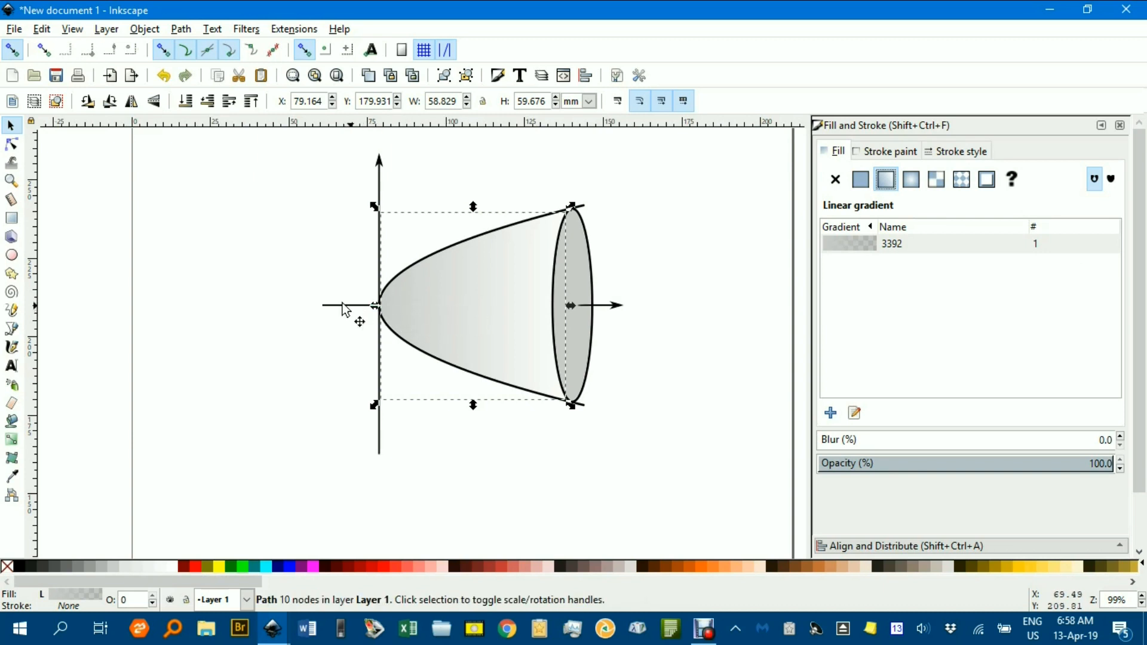
Darken the start stop of the parabola's linear gradient to a lightness of about 139.
click(12, 442)
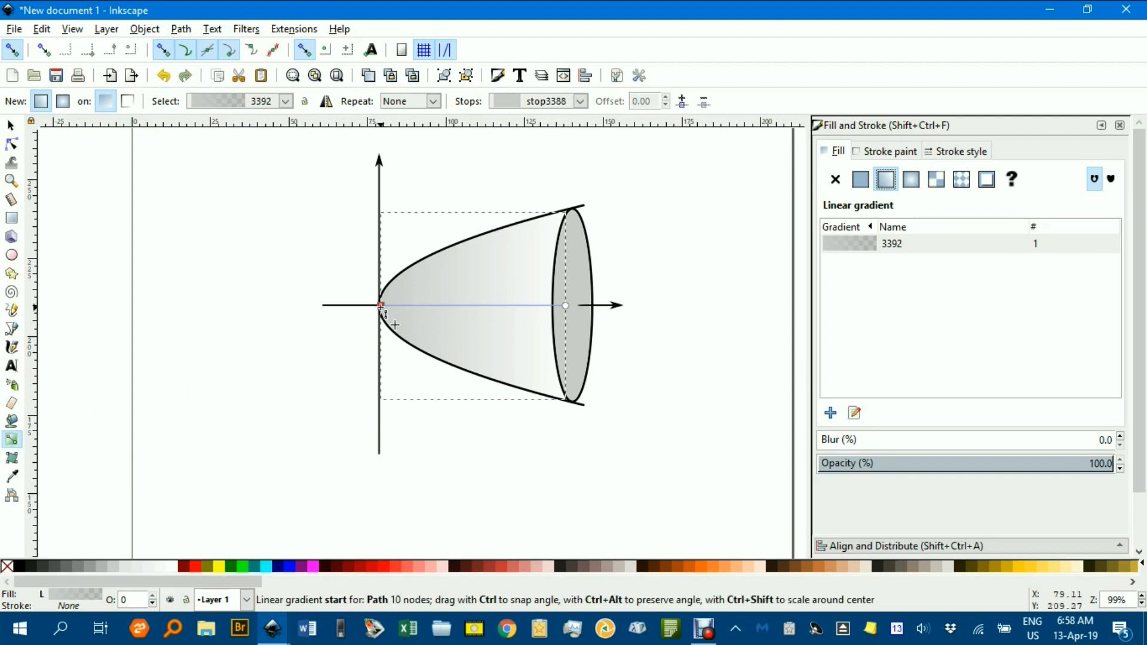
click(381, 306)
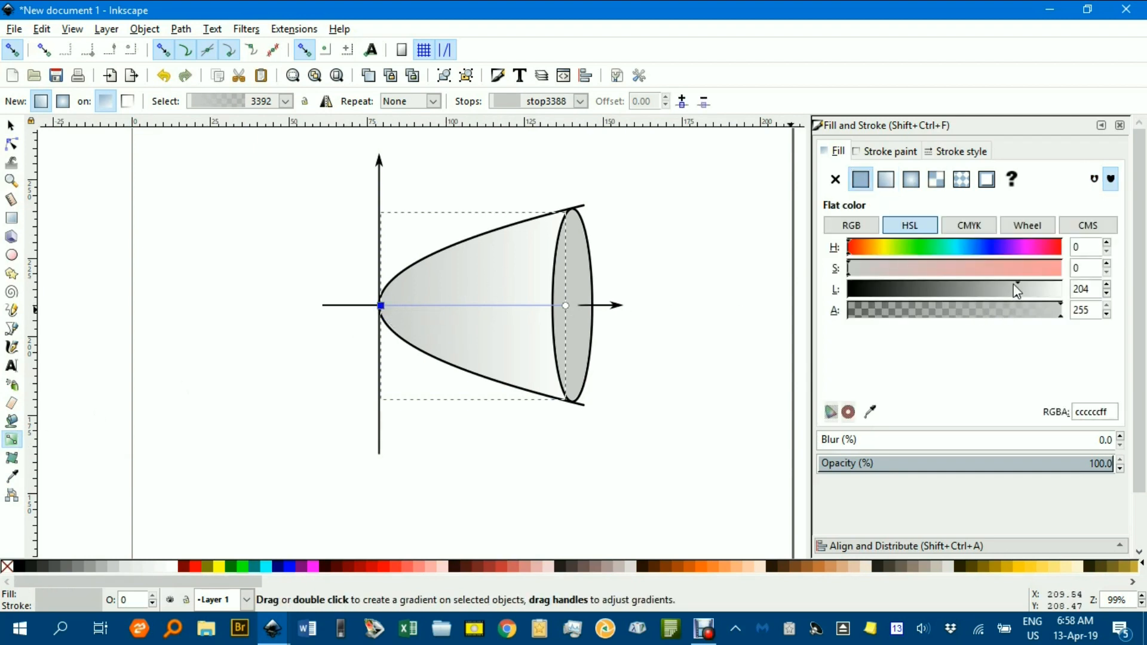
drag(1020, 295, 964, 297)
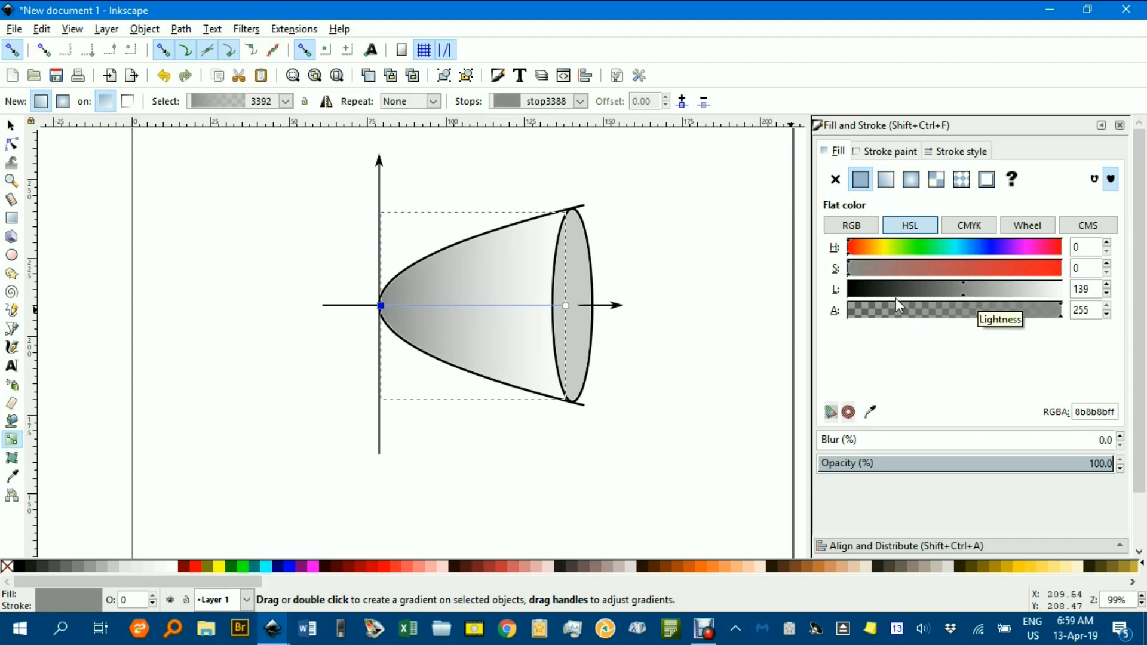
Reorient the parabola's gradient to run almost vertically, with its dark start below the shape and its transparent end above the upper curve.
drag(566, 306, 628, 306)
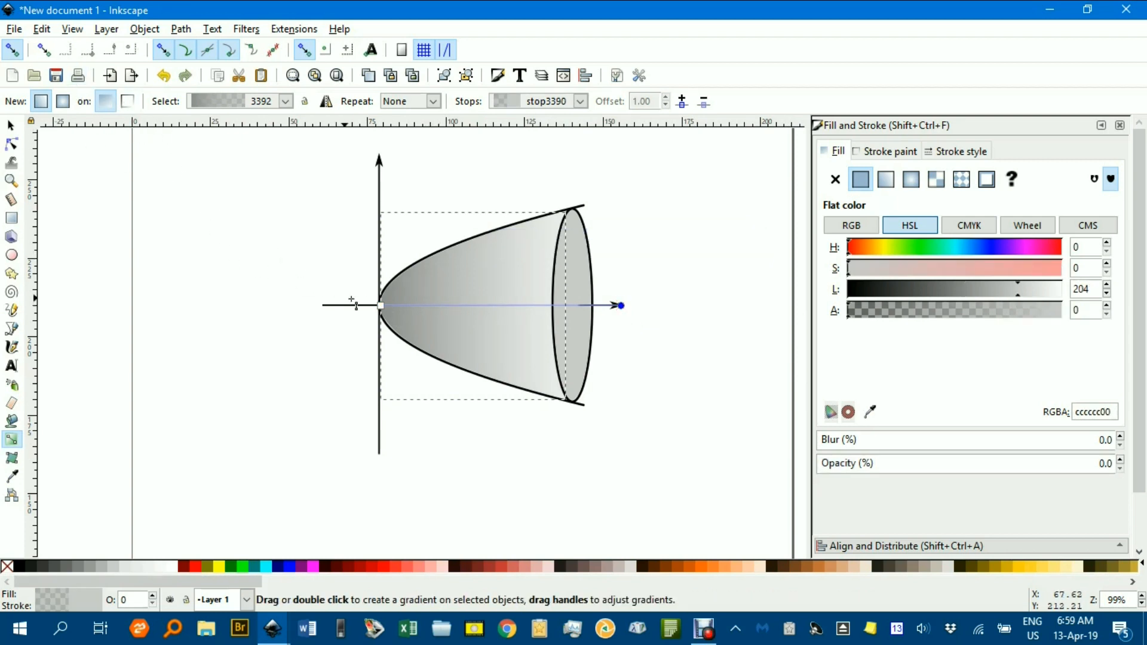
mouse_move(381, 306)
mouse_down()
mouse_move(428, 186)
mouse_move(410, 258)
mouse_move(478, 423)
mouse_move(507, 434)
mouse_move(486, 439)
mouse_up()
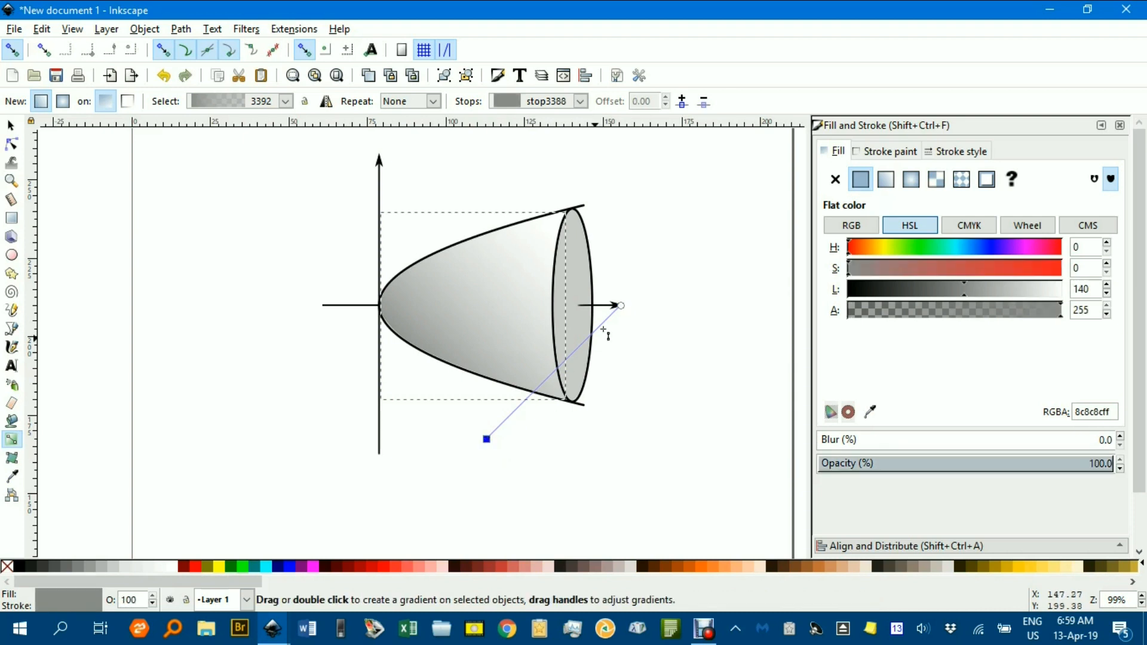
mouse_move(617, 306)
mouse_down()
mouse_move(538, 235)
mouse_move(536, 212)
mouse_move(489, 213)
mouse_move(464, 152)
mouse_move(392, 134)
mouse_move(366, 141)
mouse_move(449, 178)
mouse_move(454, 201)
mouse_up()
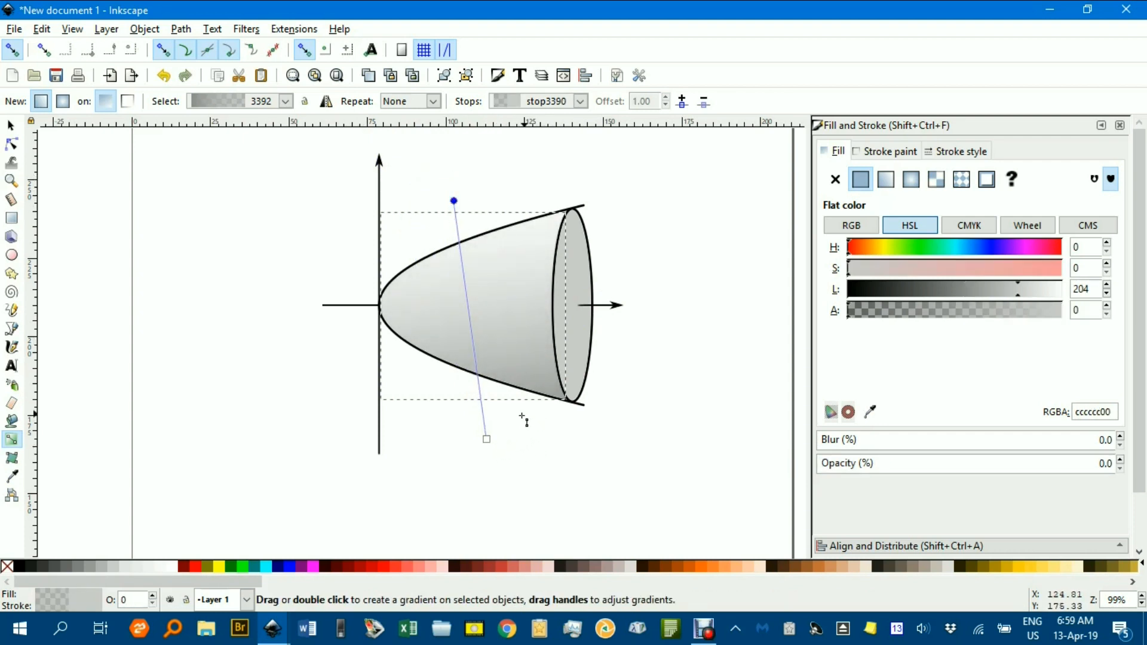
Darken the start stop of the parabola's gradient to a lightness of about 117 (757575) and deselect the shape.
click(487, 439)
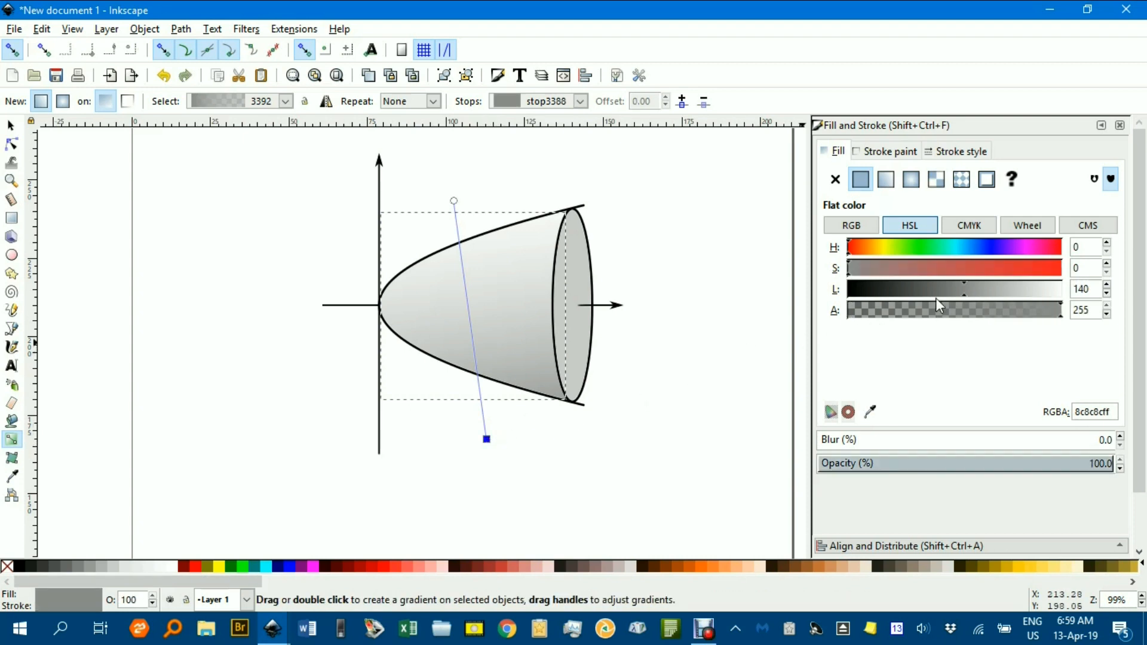
drag(966, 293, 948, 310)
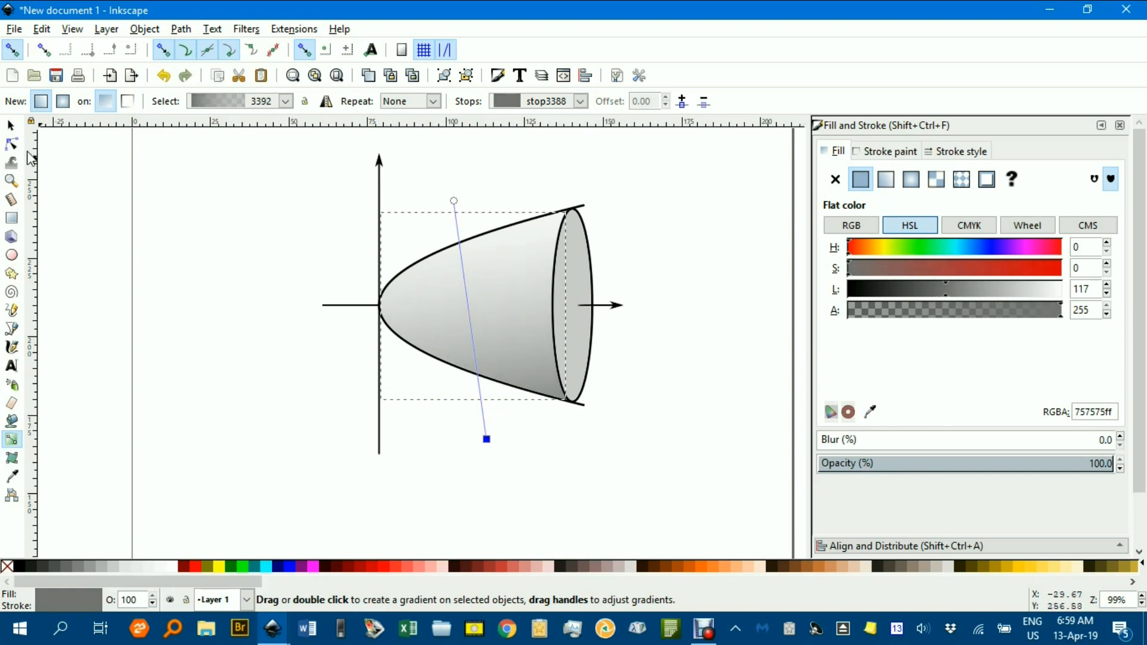
click(11, 125)
click(264, 155)
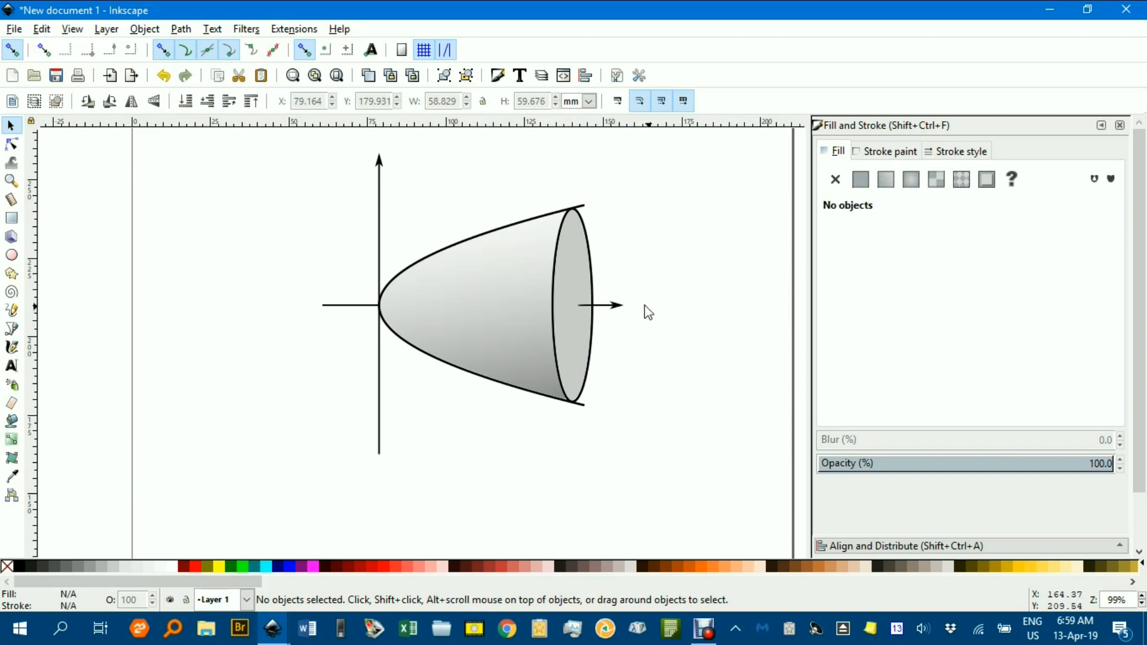
Give the ellipse's fill a horizontal linear gradient with a darker gray start stop of lightness 144 (909090), and deselect it.
click(575, 271)
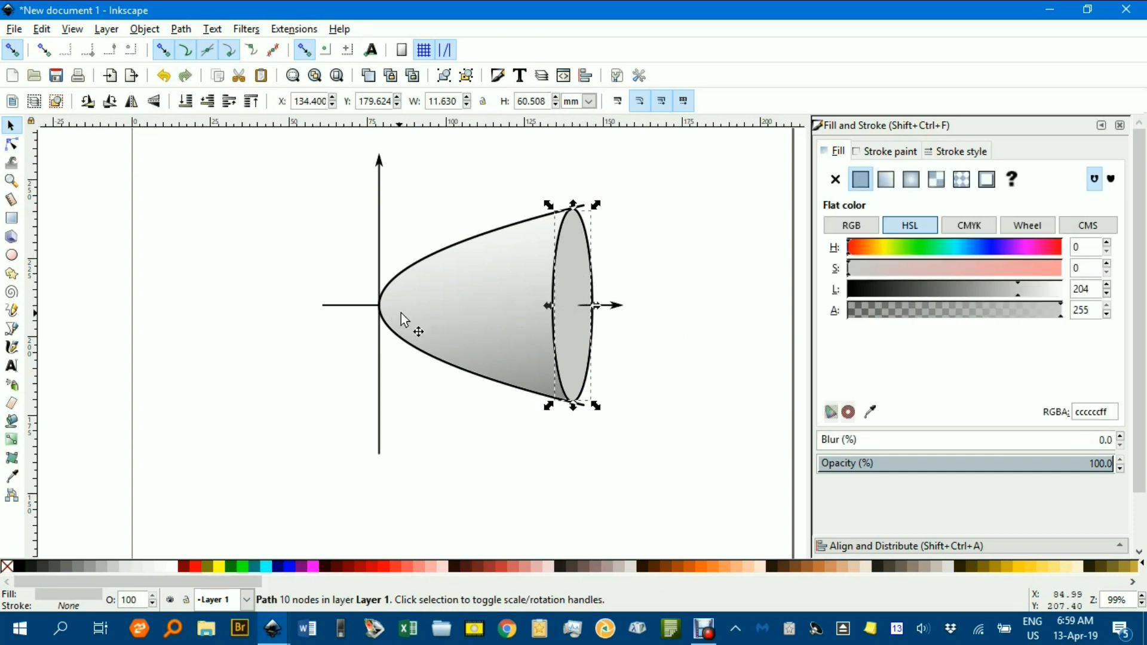
click(886, 180)
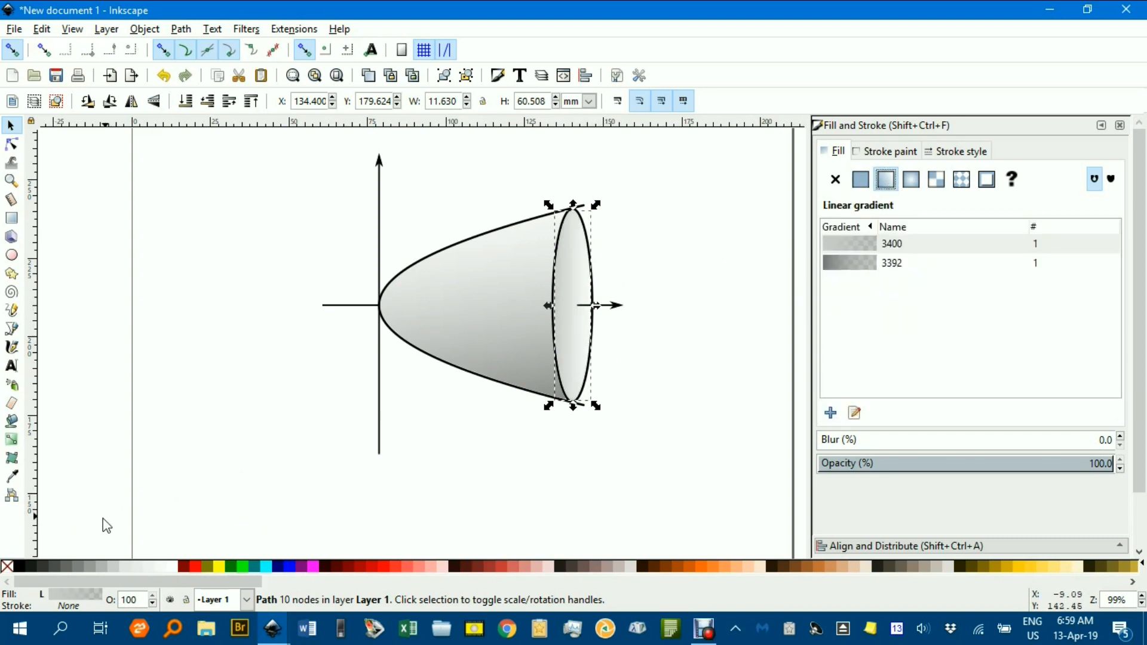
click(10, 441)
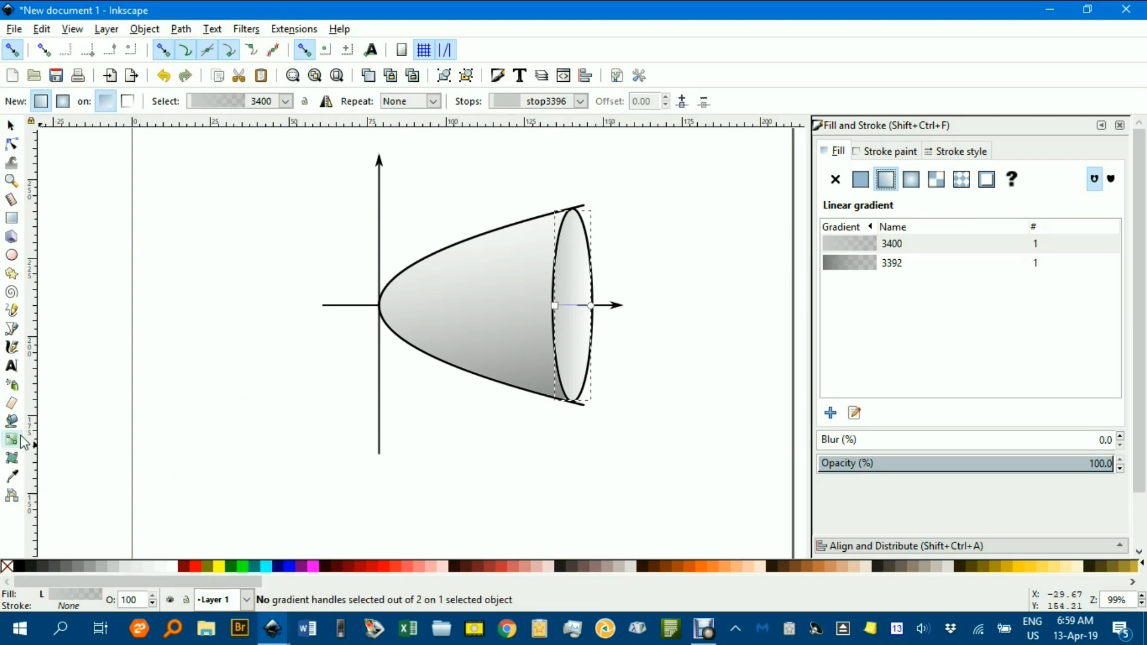
click(555, 306)
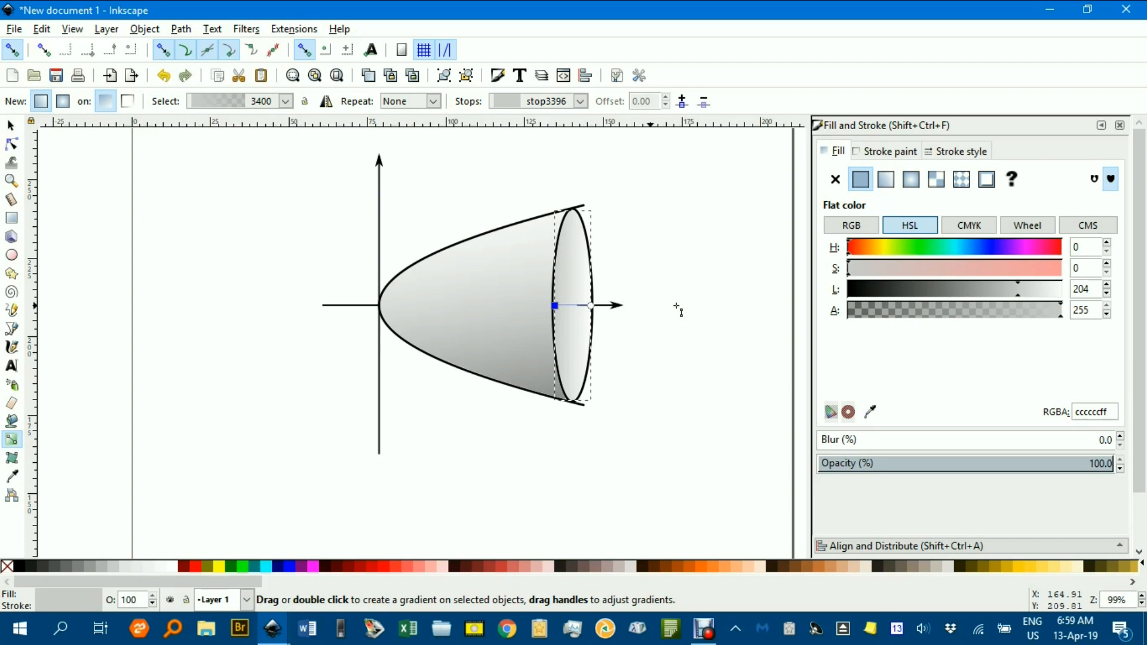
drag(1016, 290, 968, 297)
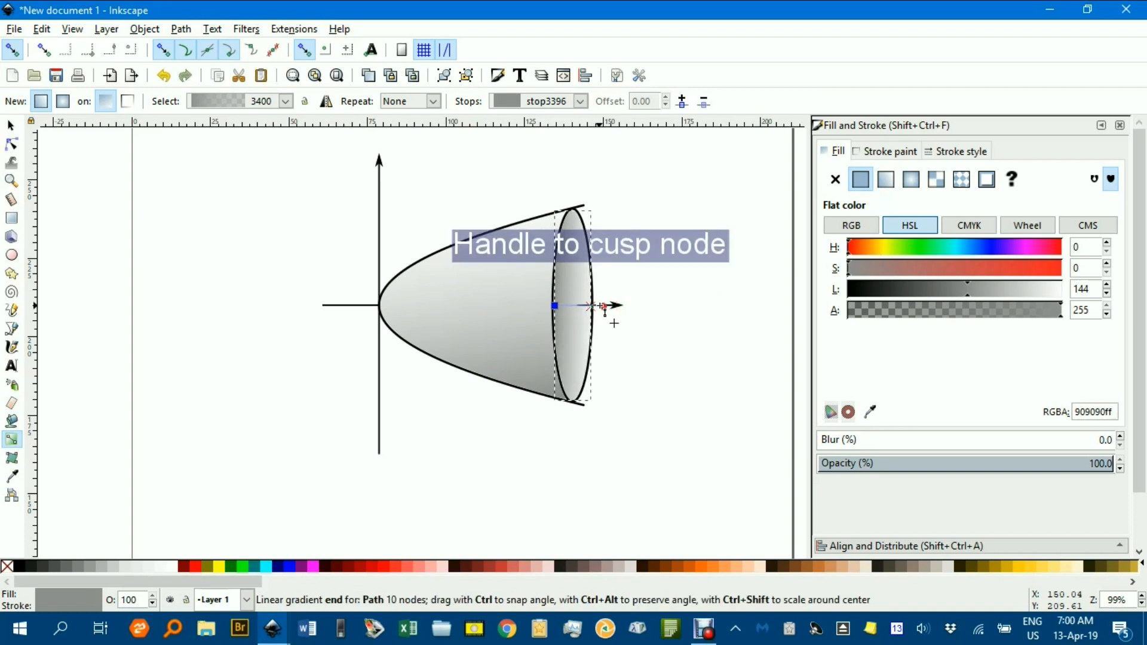
click(600, 306)
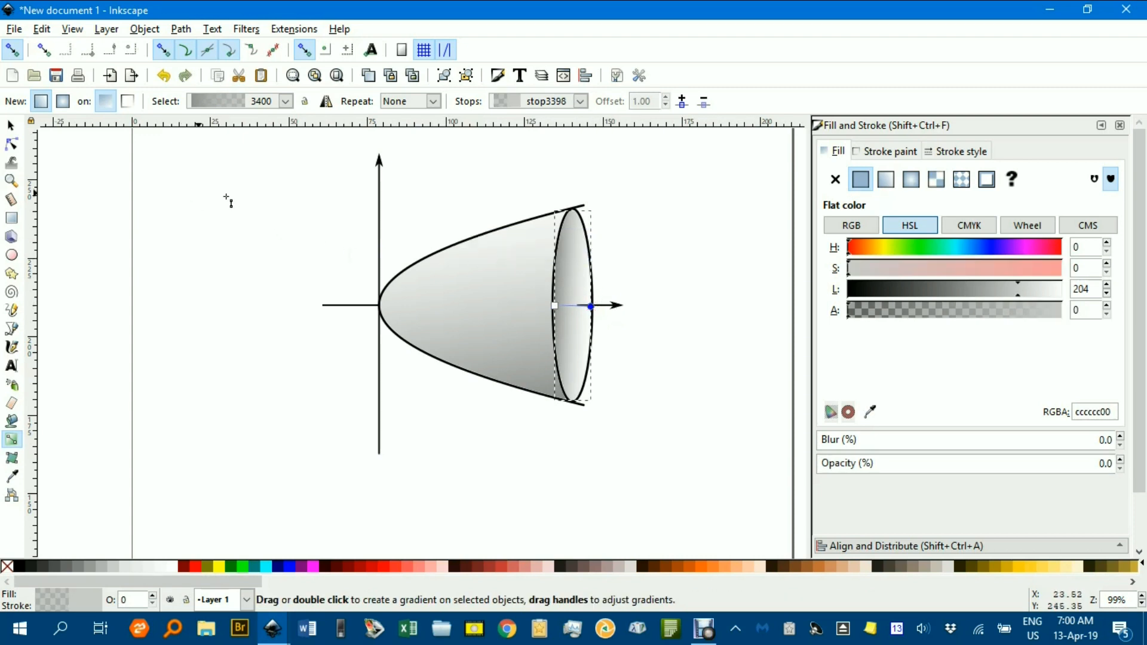
click(10, 125)
click(317, 226)
Switch to Volume of revolution.svg to examine the finished paraboloid diagram, and return to the new document.
scroll(656, 325, down, 1)
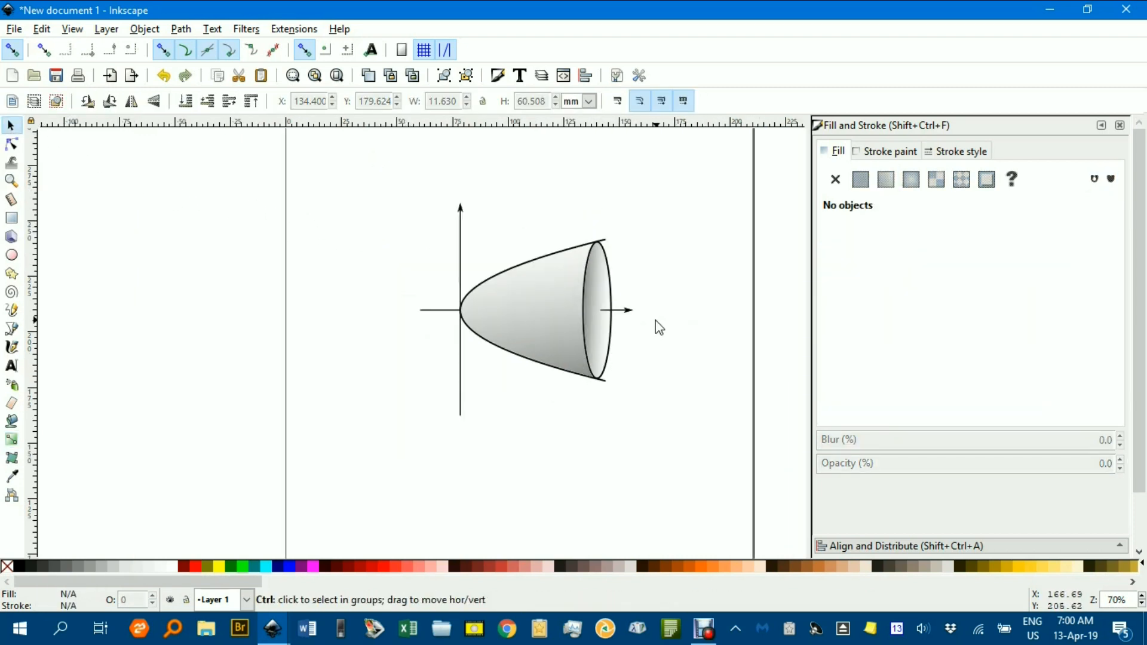
mouse_move(658, 323)
mouse_down()
mouse_move(622, 279)
mouse_move(620, 297)
mouse_up()
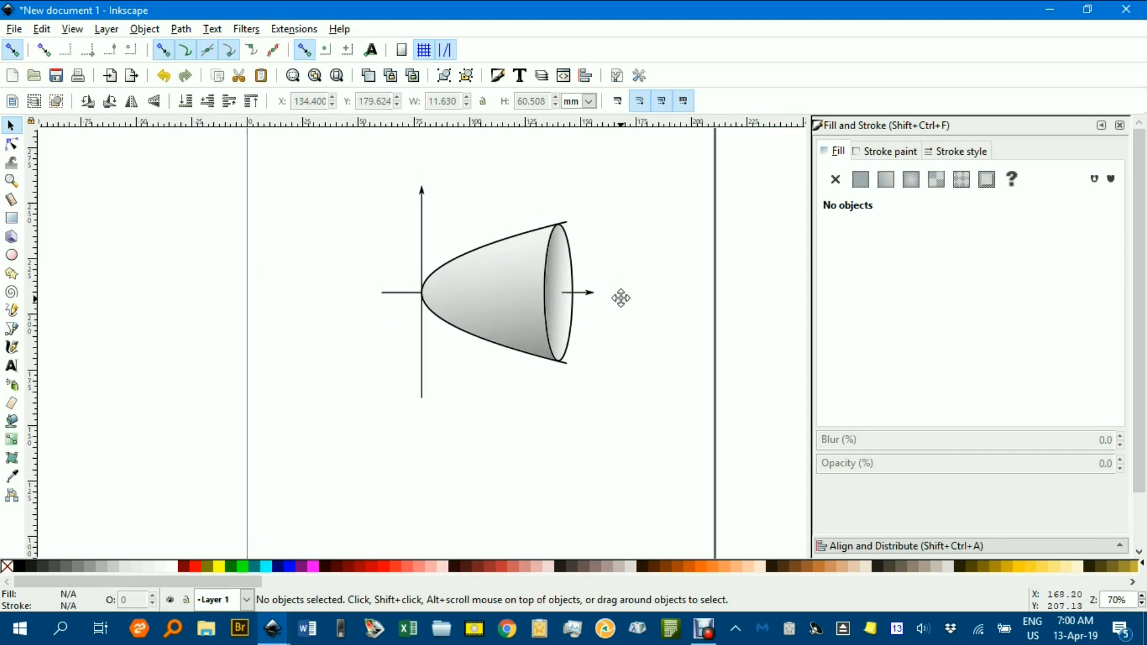
scroll(600, 299, down, 2)
scroll(597, 296, up, 2)
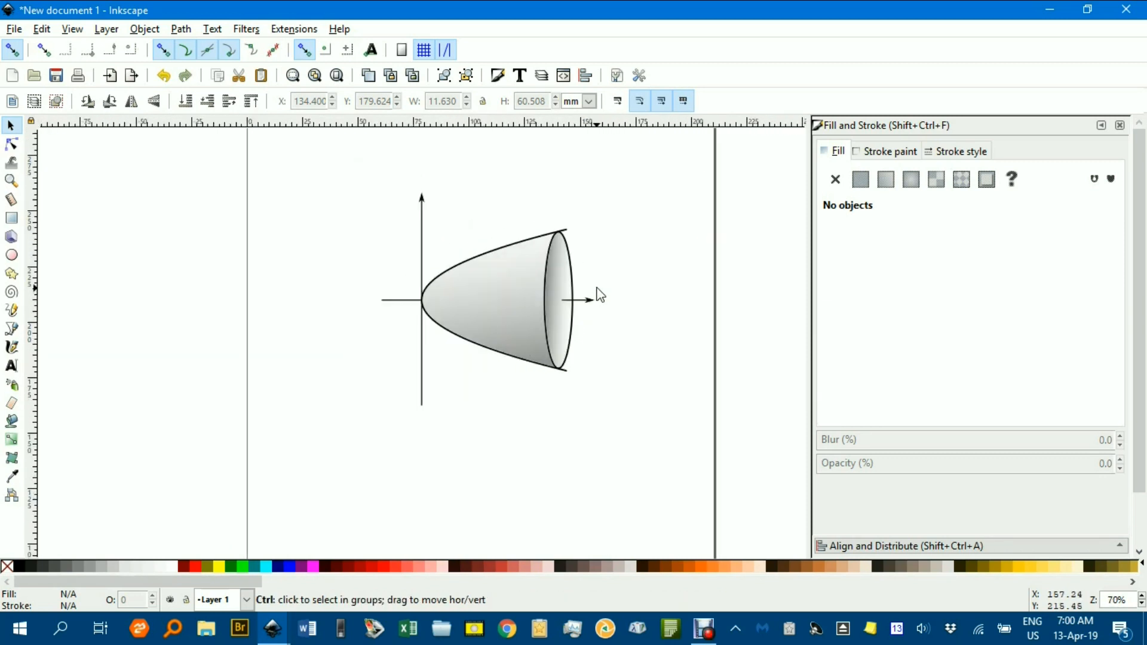
click(278, 621)
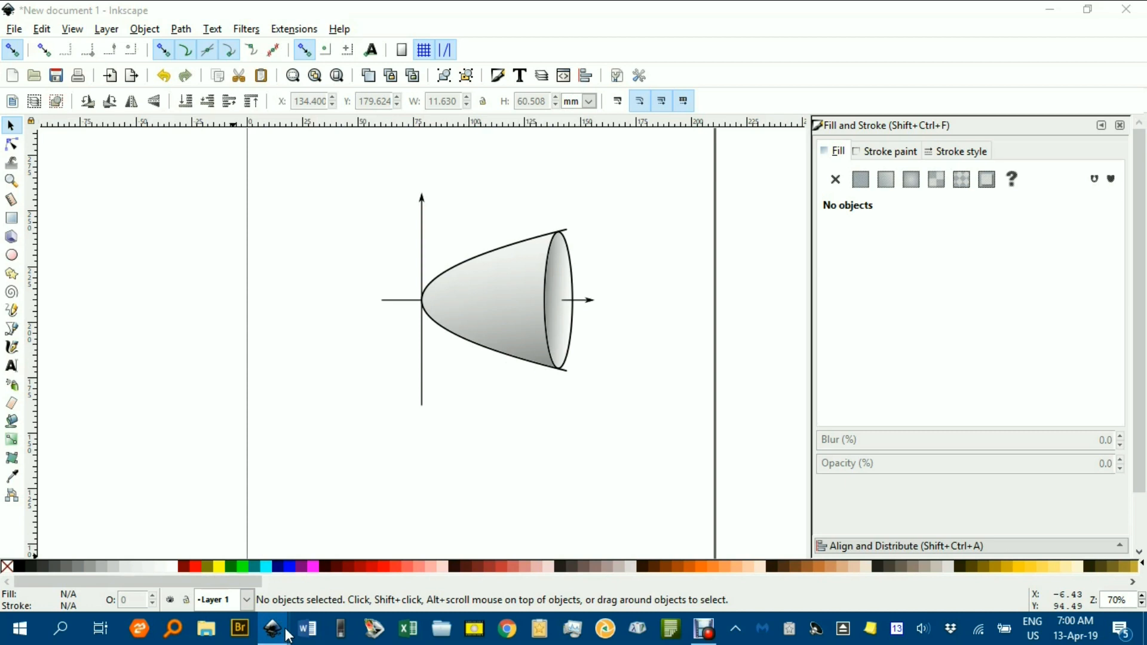
click(226, 570)
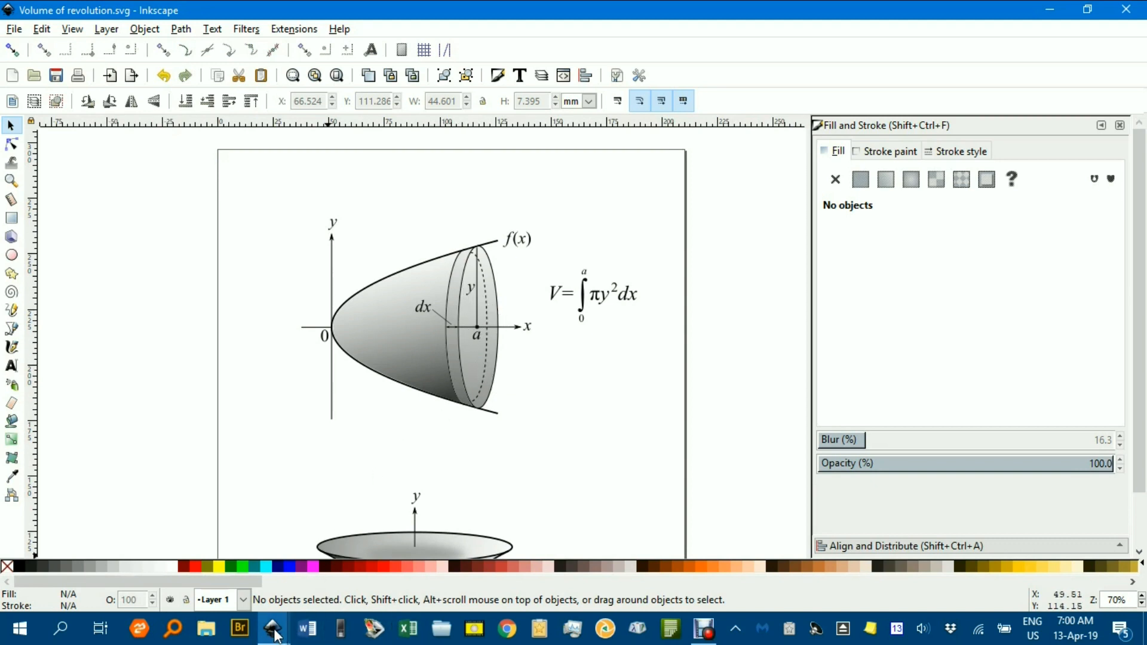
click(272, 635)
click(376, 582)
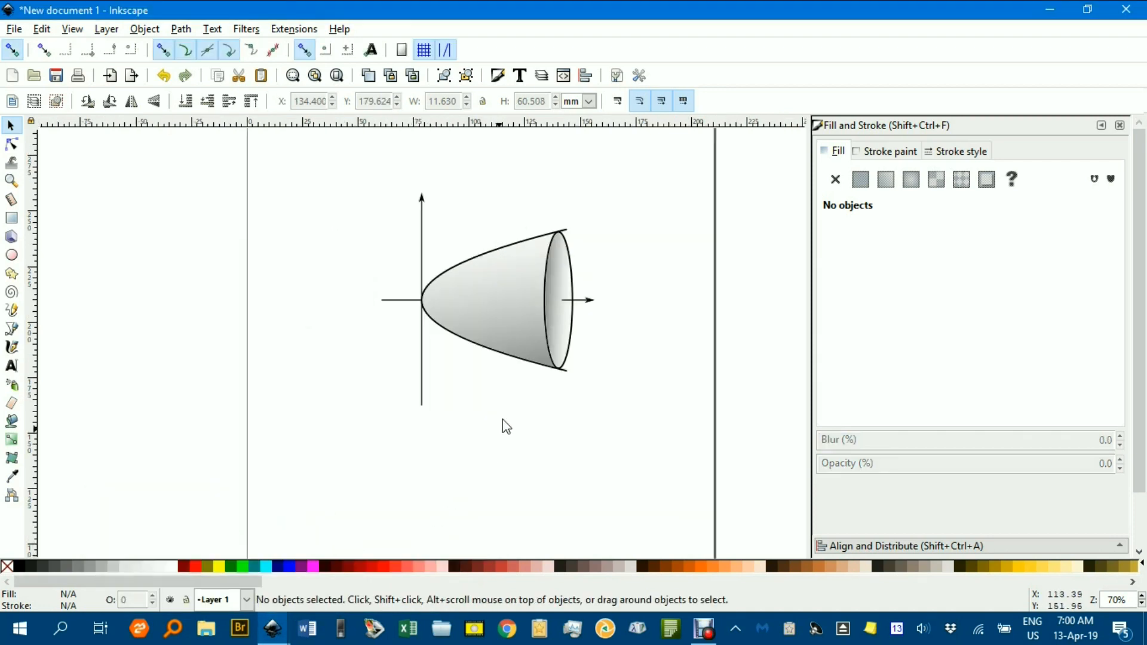